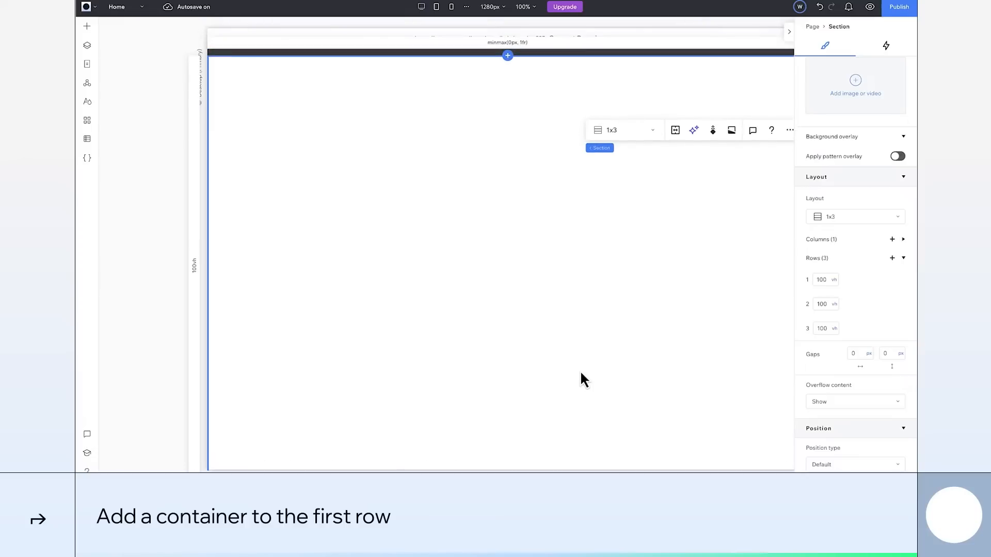
Add a container to the first row of the section and select it.
{"action": "left_click", "coordinate": [91, 30]}
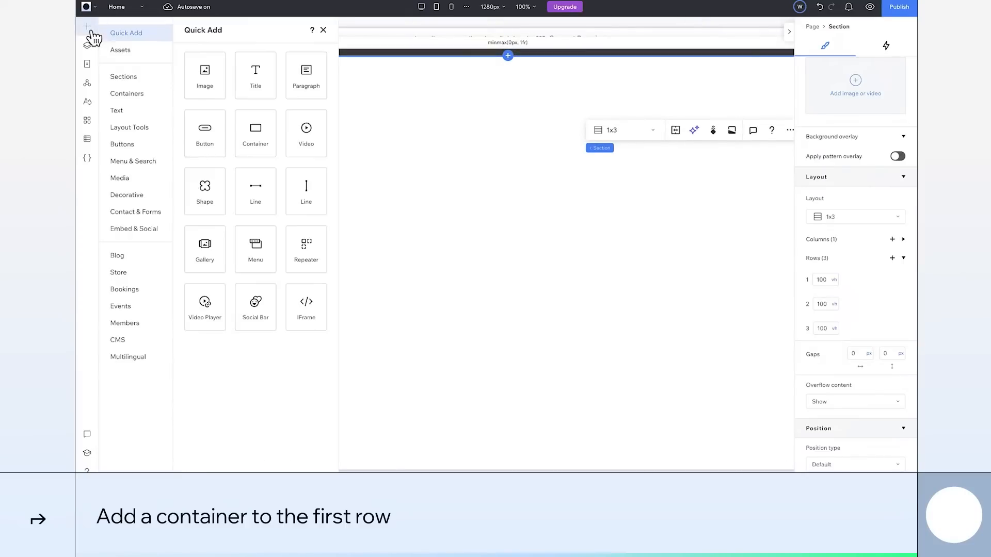
{"action": "left_click_drag", "start_coordinate": [257, 146], "coordinate": [341, 177]}
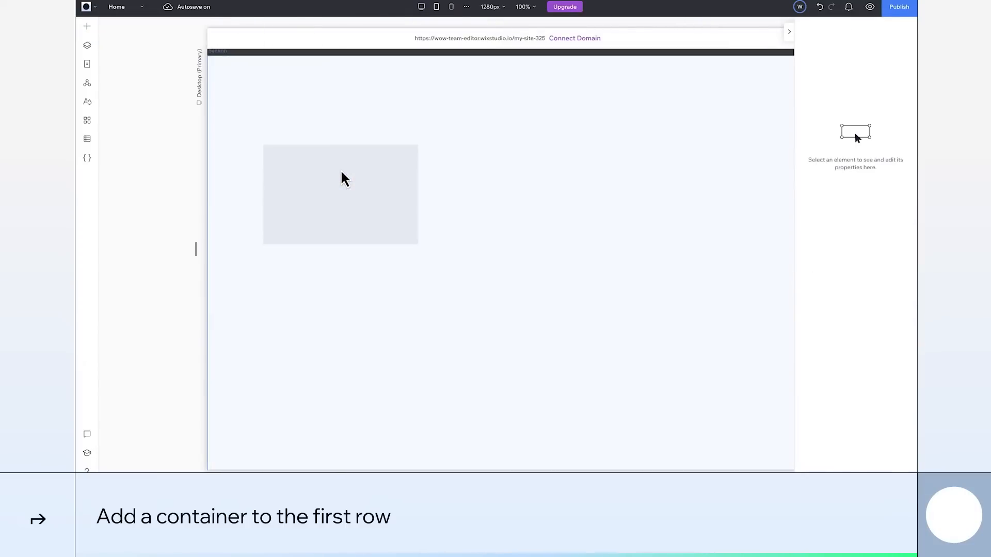
{"action": "left_click", "coordinate": [361, 201]}
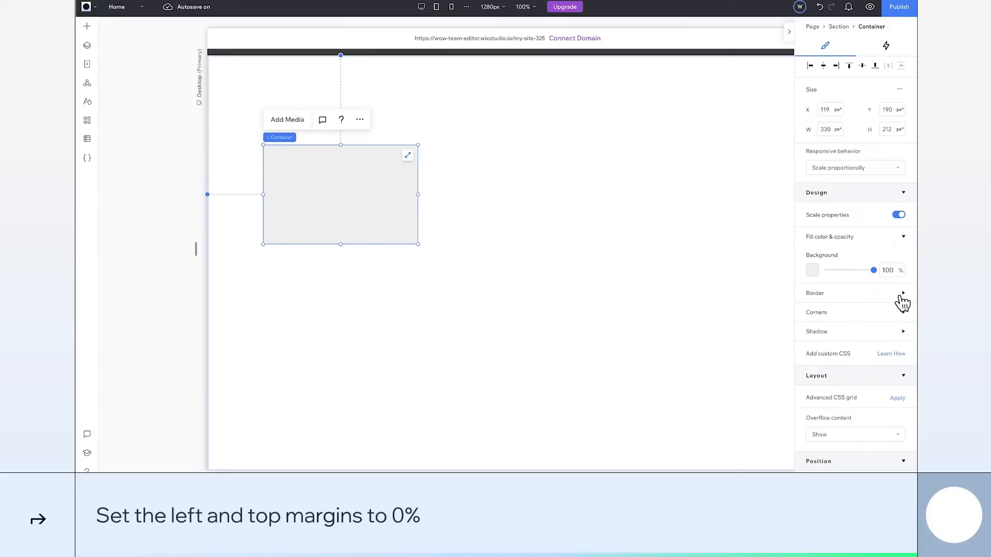
Set the new container's left and top margins to 0%.
{"action": "scroll", "coordinate": [879, 328], "scroll_direction": "down", "scroll_amount": 6}
{"action": "left_click", "coordinate": [829, 358]}
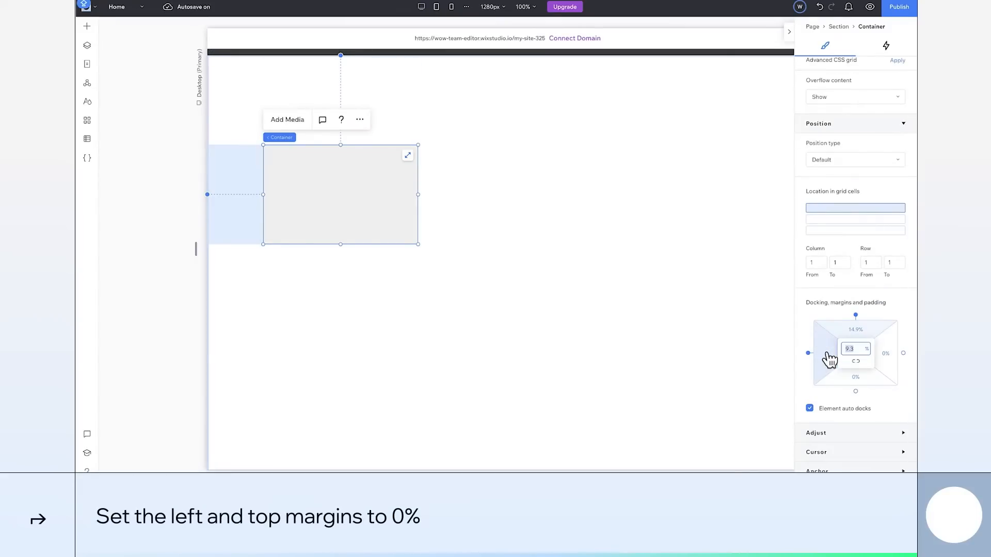
{"action": "type", "text": "0"}
{"action": "key", "text": "Return"}
{"action": "left_click", "coordinate": [859, 339]}
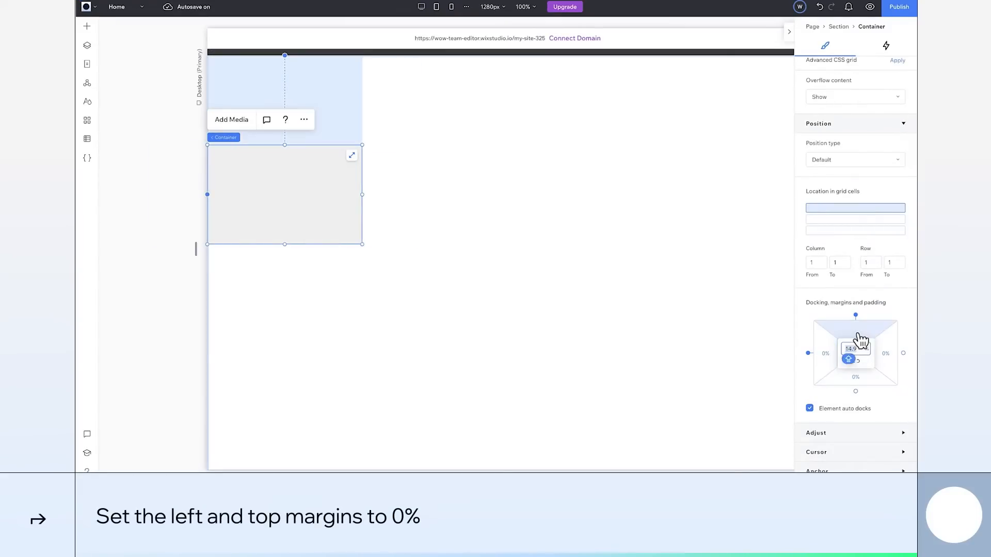
{"action": "key", "text": "Return"}
Turn on advanced sizing for the container and set its width to 200 vw.
{"action": "scroll", "coordinate": [851, 184], "scroll_direction": "up", "scroll_amount": 8}
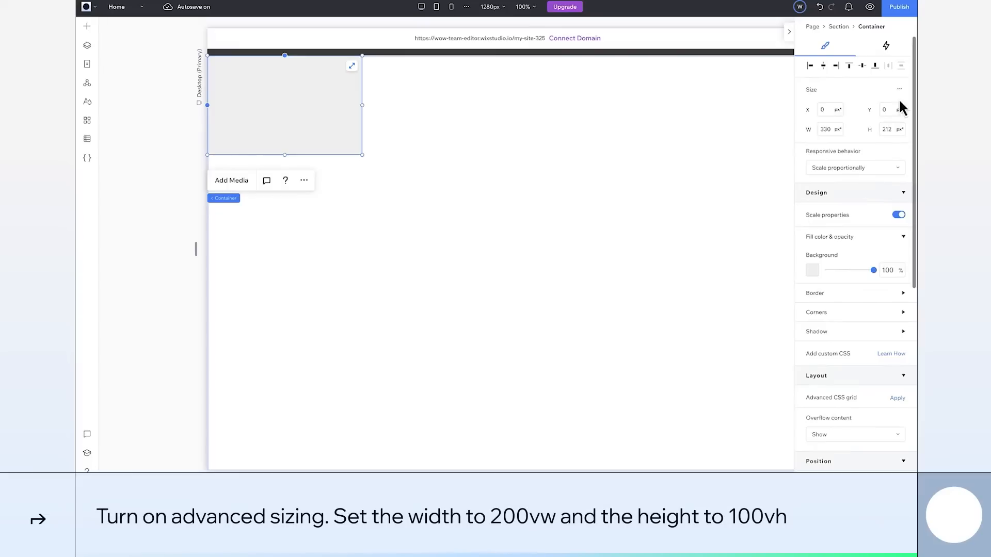
{"action": "mouse_move", "coordinate": [900, 91]}
{"action": "left_click", "coordinate": [876, 97]}
{"action": "left_click", "coordinate": [848, 114]}
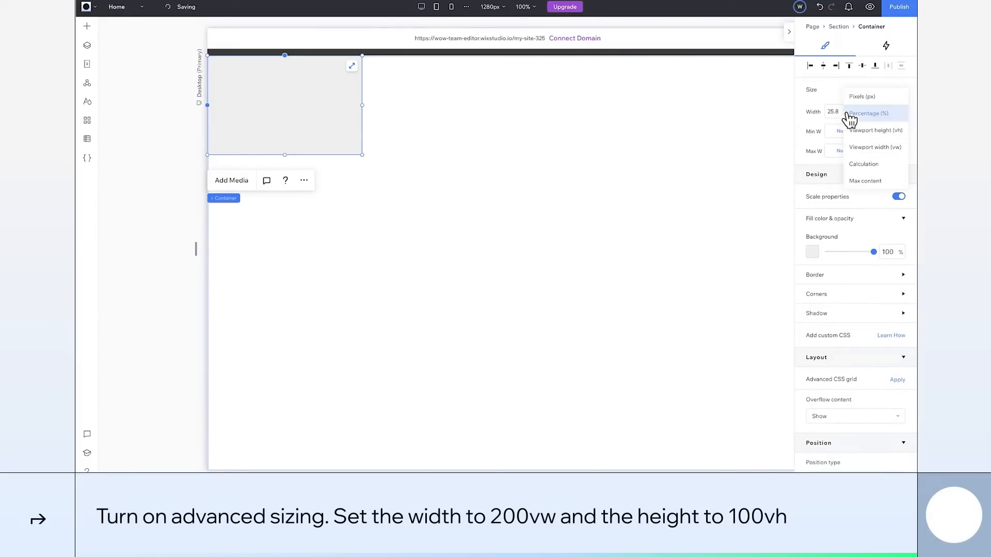
{"action": "left_click", "coordinate": [874, 148]}
{"action": "type", "text": "0"}
{"action": "key", "text": "Return"}
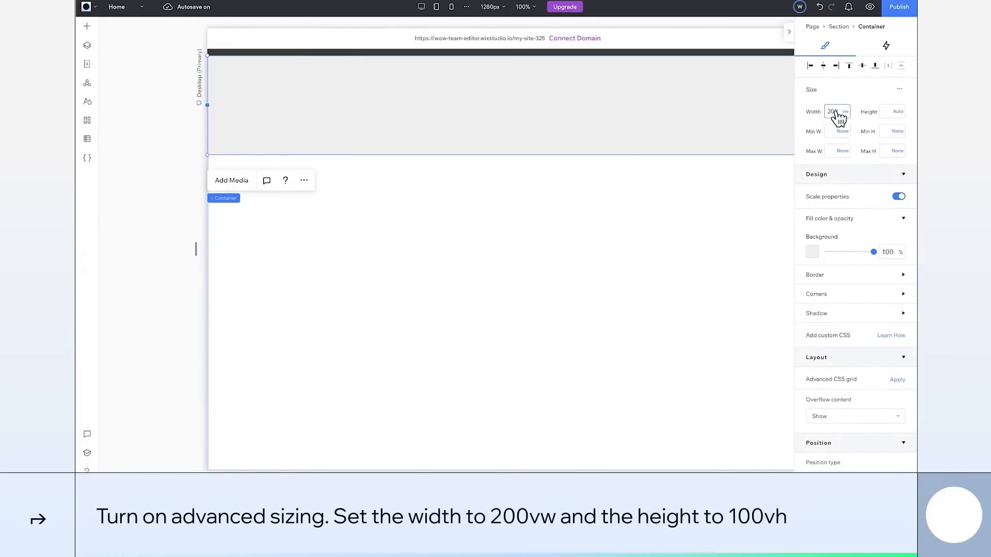
Set the container's height to 100 vh.
{"action": "left_click", "coordinate": [898, 112]}
{"action": "left_click", "coordinate": [896, 80]}
{"action": "type", "text": "100"}
{"action": "key", "text": "Return"}
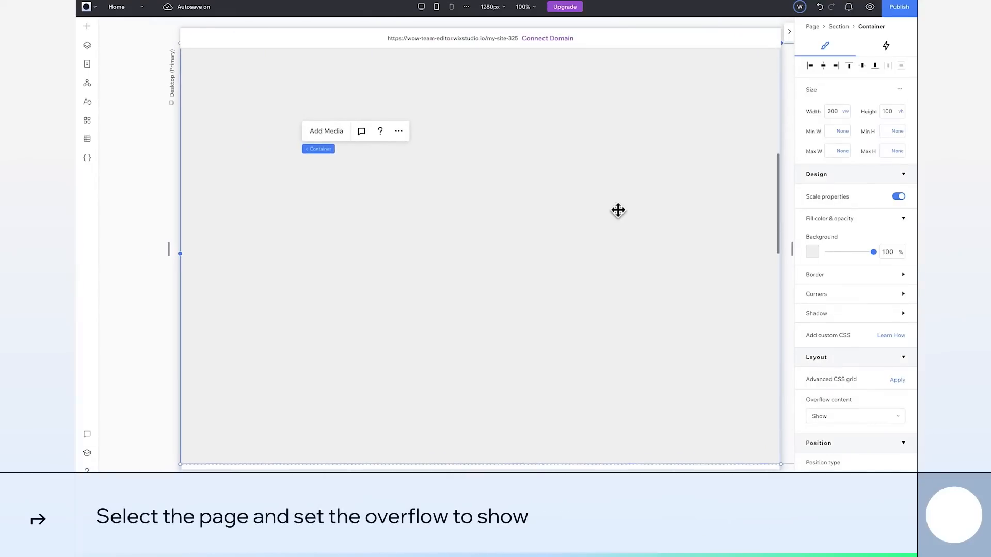
Select the Home page itself and set its overflow content to Show.
{"action": "left_click", "coordinate": [172, 353]}
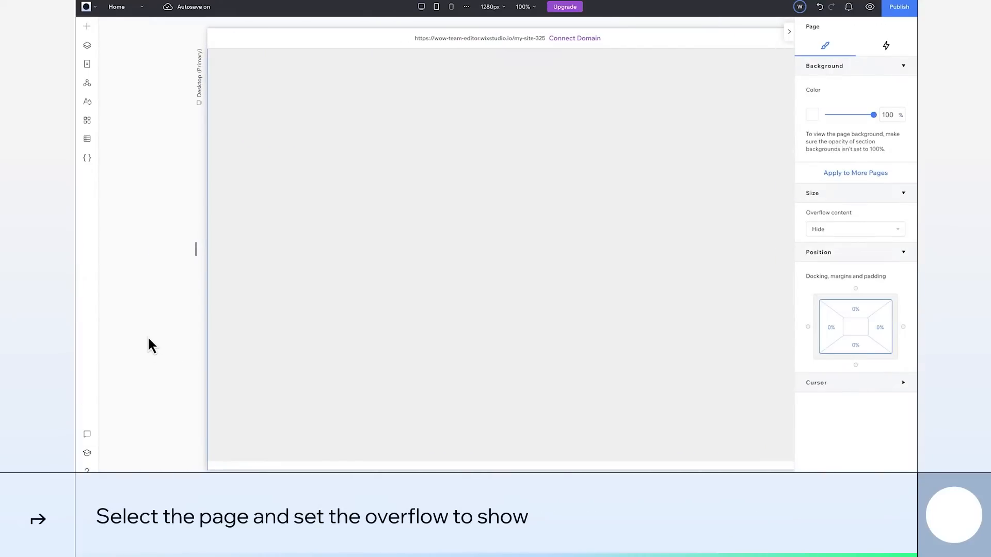
{"action": "left_click", "coordinate": [88, 46]}
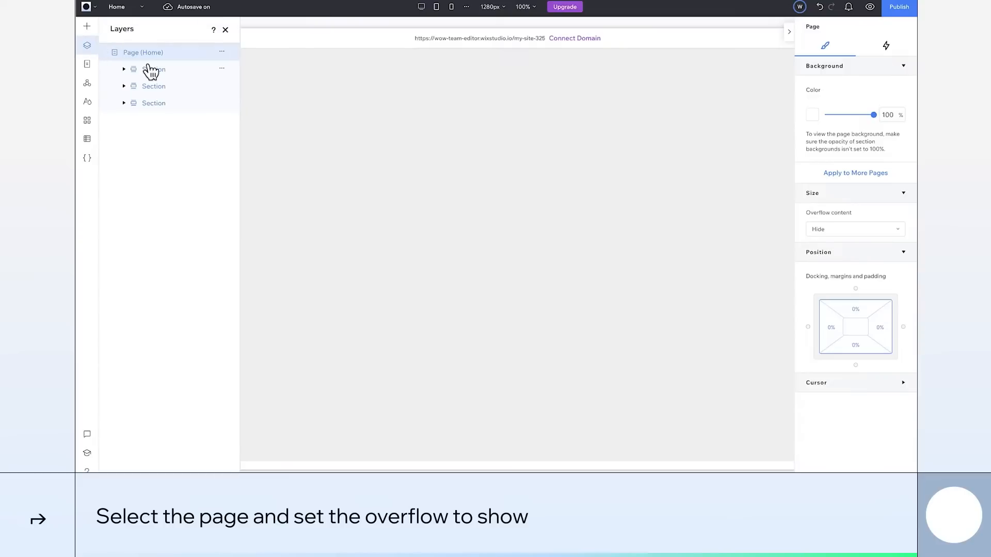
{"action": "left_click", "coordinate": [227, 31]}
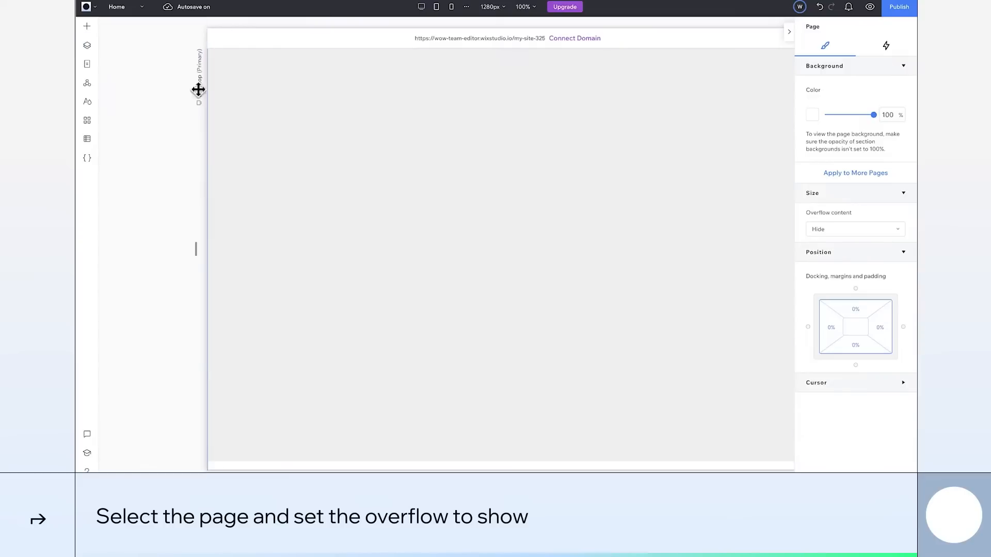
{"action": "left_click", "coordinate": [863, 237]}
{"action": "left_click", "coordinate": [866, 216]}
{"action": "scroll", "coordinate": [622, 243], "scroll_direction": "right", "scroll_amount": 8}
{"action": "scroll", "coordinate": [622, 243], "scroll_direction": "left", "scroll_amount": 11}
{"action": "scroll", "coordinate": [622, 243], "scroll_direction": "down", "scroll_amount": 1}
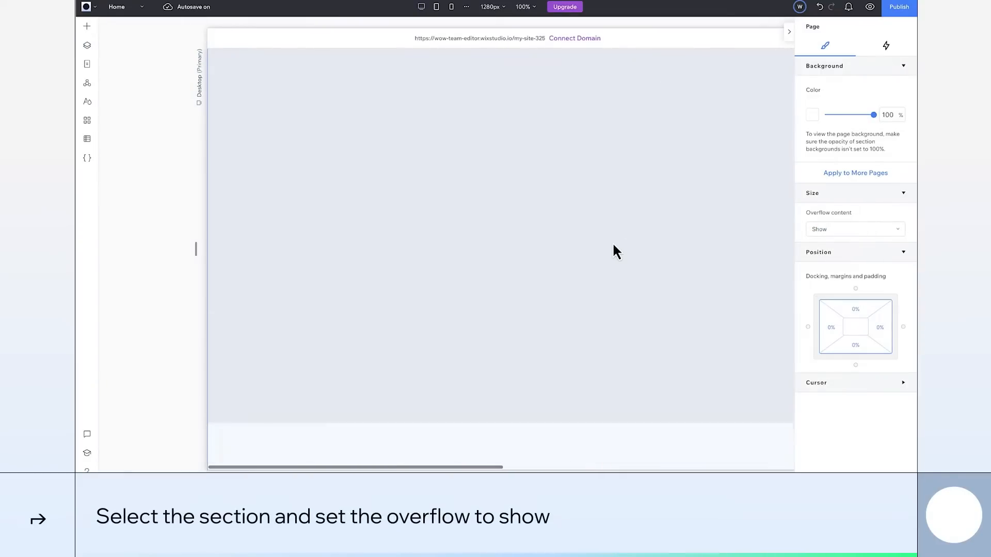
Select the section and check its overflow content setting.
{"action": "left_click", "coordinate": [583, 353]}
{"action": "scroll", "coordinate": [804, 326], "scroll_direction": "down", "scroll_amount": 5}
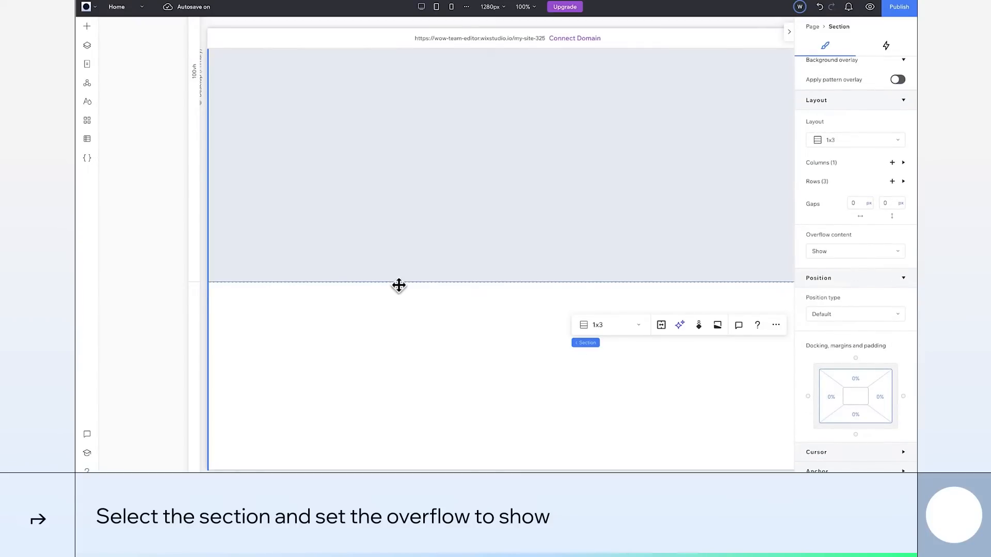
{"action": "scroll", "coordinate": [410, 261], "scroll_direction": "up", "scroll_amount": 5}
{"action": "scroll", "coordinate": [410, 261], "scroll_direction": "down", "scroll_amount": 1}
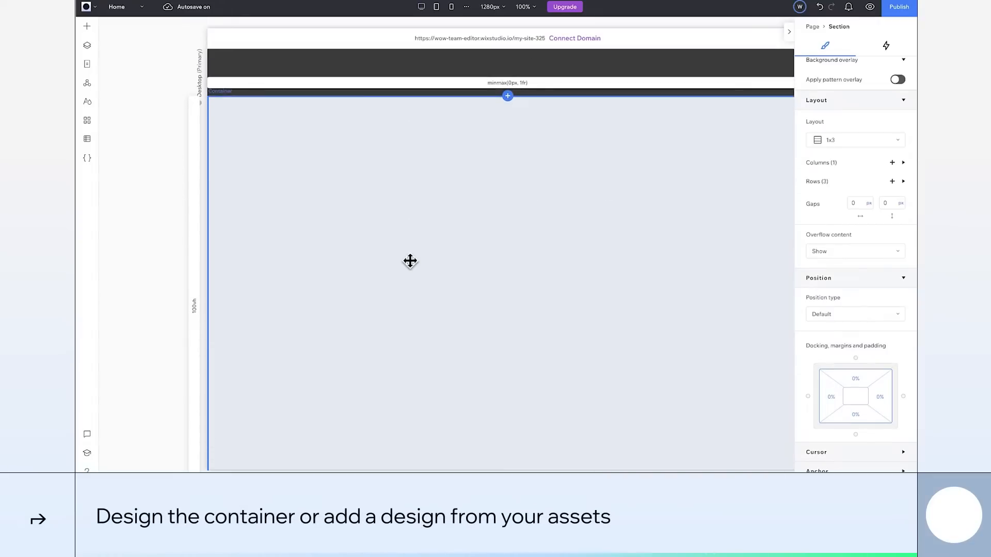
Replace the plain container in the section with the black Spaceship design from the Movement site asset library.
{"action": "left_click", "coordinate": [409, 261]}
{"action": "key", "text": "Delete"}
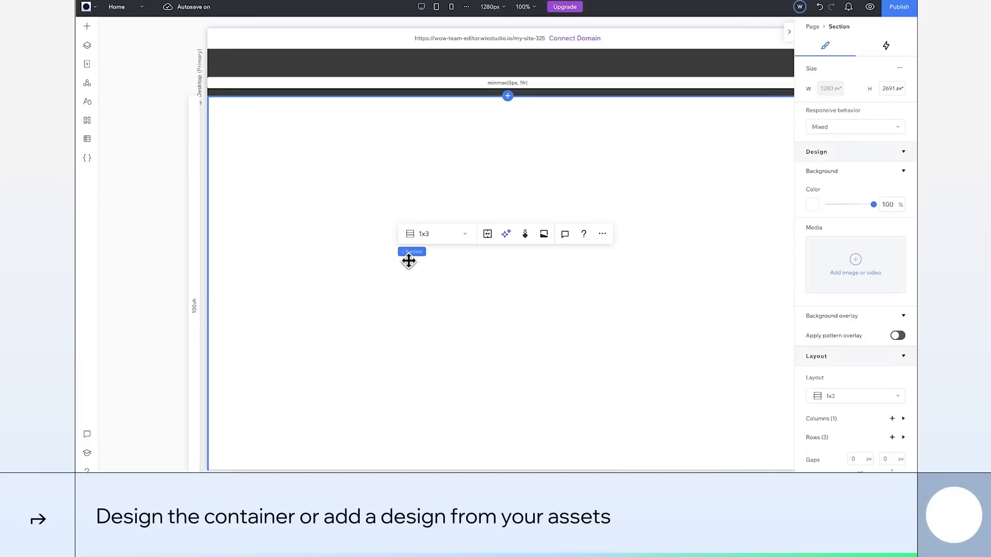
{"action": "left_click", "coordinate": [89, 28]}
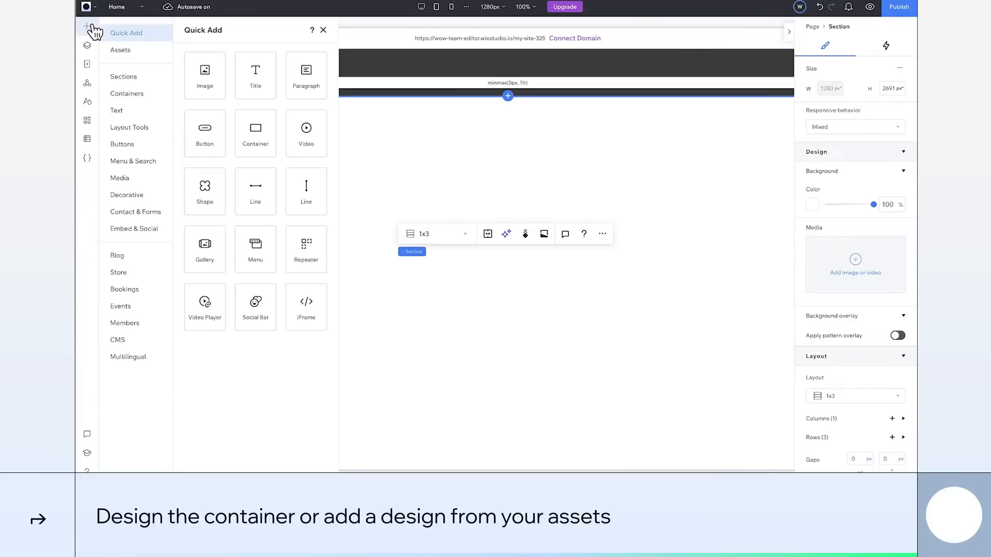
{"action": "left_click", "coordinate": [127, 53]}
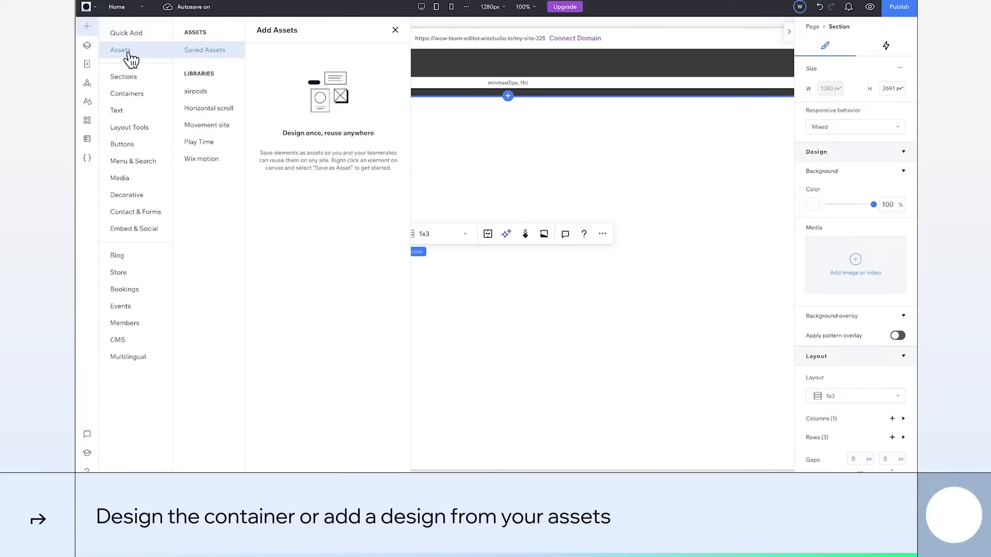
{"action": "left_click", "coordinate": [207, 125]}
{"action": "scroll", "coordinate": [313, 258], "scroll_direction": "down", "scroll_amount": 10}
{"action": "left_click_drag", "start_coordinate": [314, 299], "coordinate": [639, 320]}
Set the Spaceship container's minimum height to 100 vh and its left and top margins to 0%.
{"action": "left_click", "coordinate": [522, 320]}
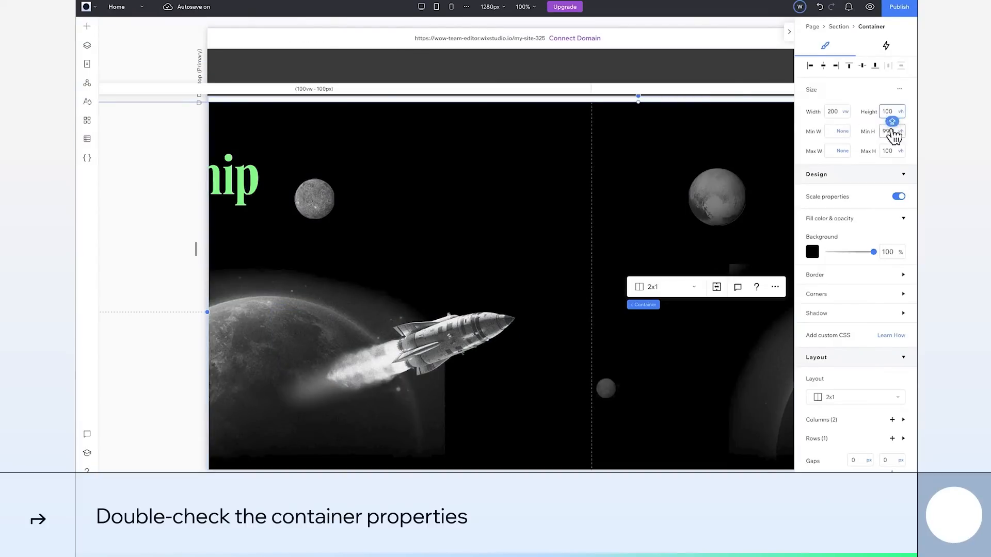
{"action": "scroll", "coordinate": [858, 321], "scroll_direction": "down", "scroll_amount": 9}
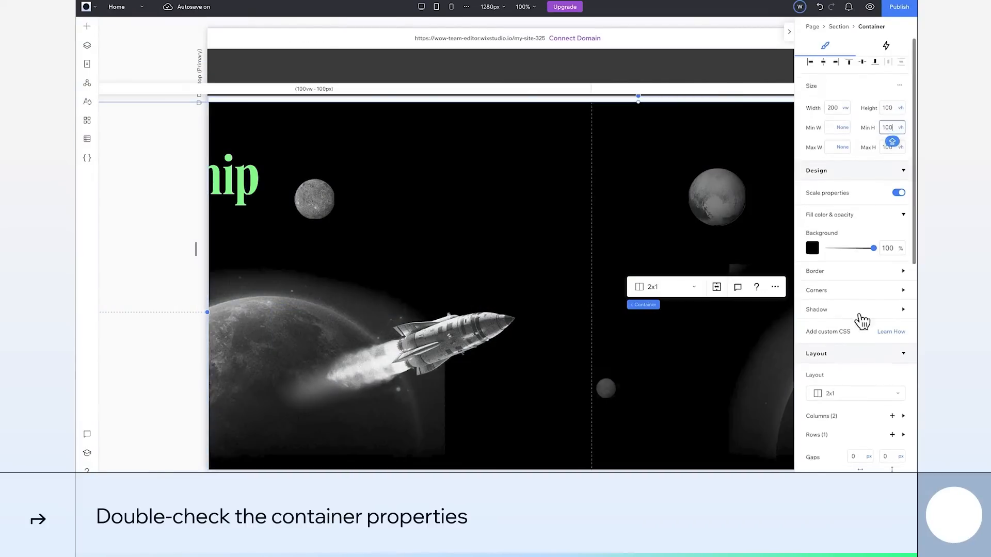
{"action": "left_click", "coordinate": [831, 359]}
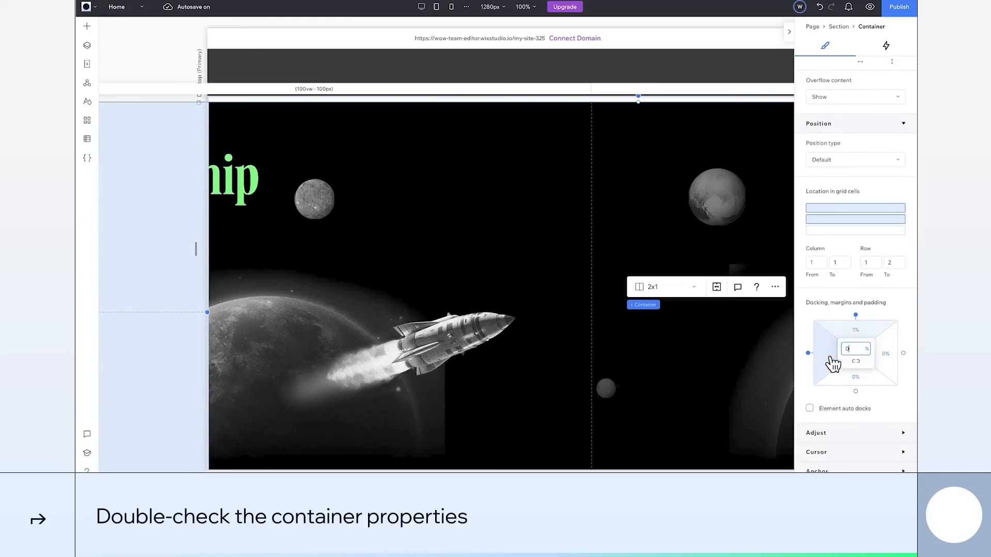
{"action": "left_click", "coordinate": [855, 335]}
{"action": "type", "text": "0"}
{"action": "key", "text": "Return"}
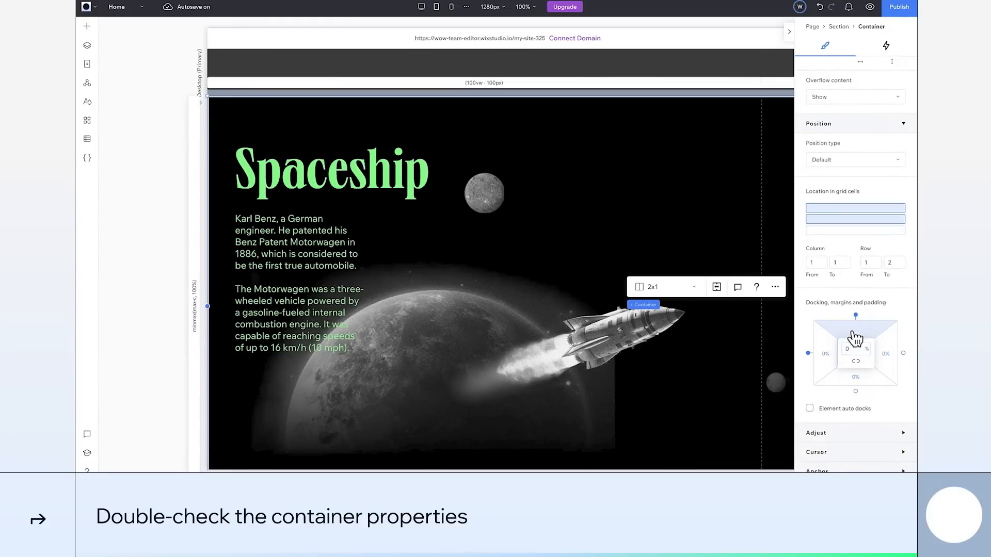
Change the width of the container's first column to 100 vw.
{"action": "scroll", "coordinate": [871, 204], "scroll_direction": "up", "scroll_amount": 3}
{"action": "scroll", "coordinate": [871, 204], "scroll_direction": "up", "scroll_amount": 2}
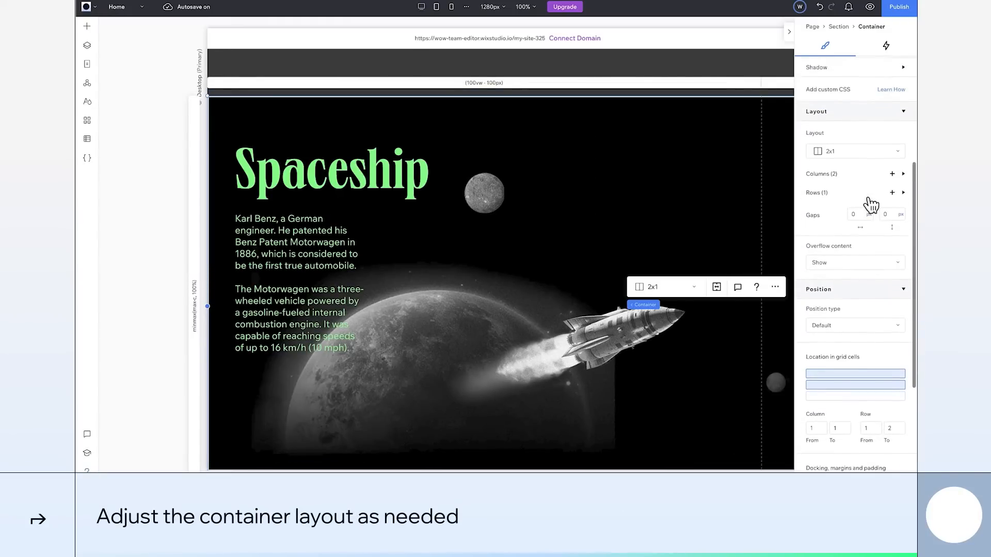
{"action": "left_click", "coordinate": [903, 185]}
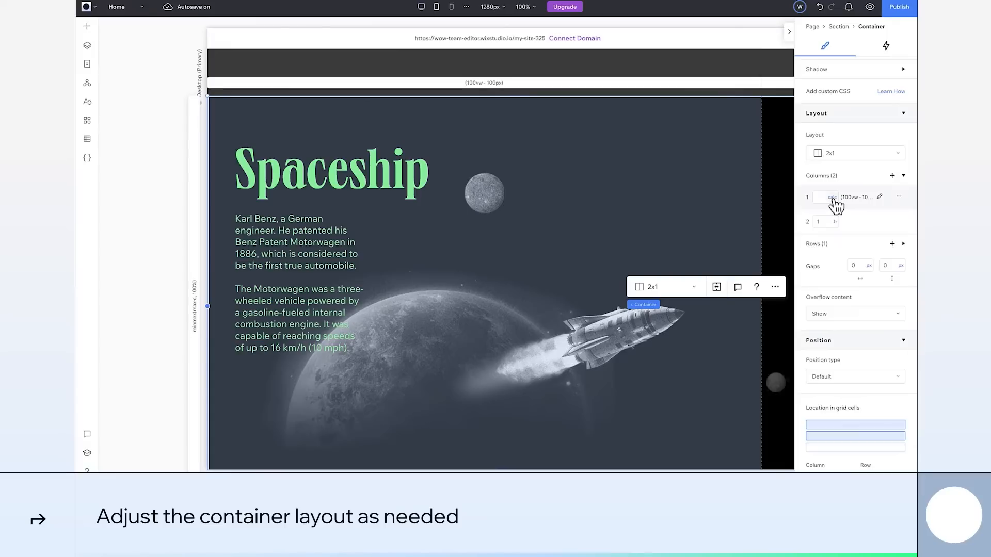
{"action": "left_click", "coordinate": [833, 198]}
{"action": "left_click", "coordinate": [872, 149]}
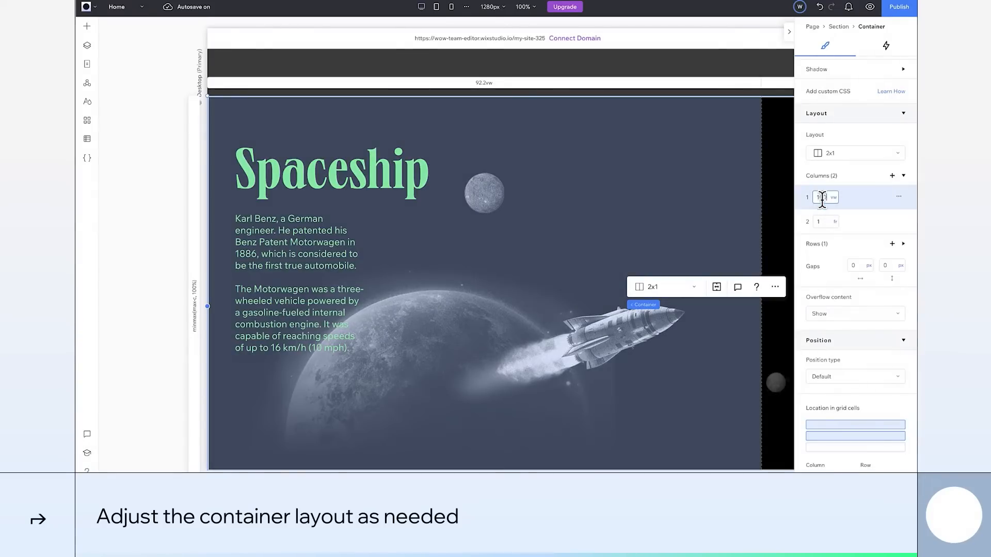
{"action": "key", "text": "Return"}
Change the width of the container's second column to 100 vw.
{"action": "left_click", "coordinate": [835, 224]}
{"action": "left_click", "coordinate": [863, 300]}
{"action": "left_click", "coordinate": [822, 222]}
{"action": "type", "text": "100"}
{"action": "key", "text": "Return"}
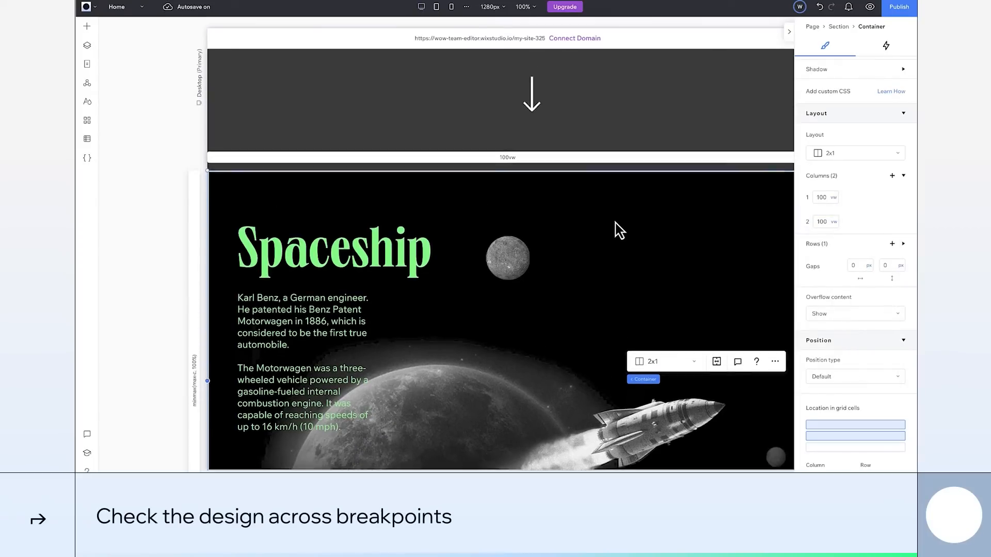
Switch to the tablet breakpoint and widen the paragraph below the Space Colony title.
{"action": "scroll", "coordinate": [615, 223], "scroll_direction": "down", "scroll_amount": 2}
{"action": "scroll", "coordinate": [615, 223], "scroll_direction": "down", "scroll_amount": 5}
{"action": "scroll", "coordinate": [615, 223], "scroll_direction": "up", "scroll_amount": 5}
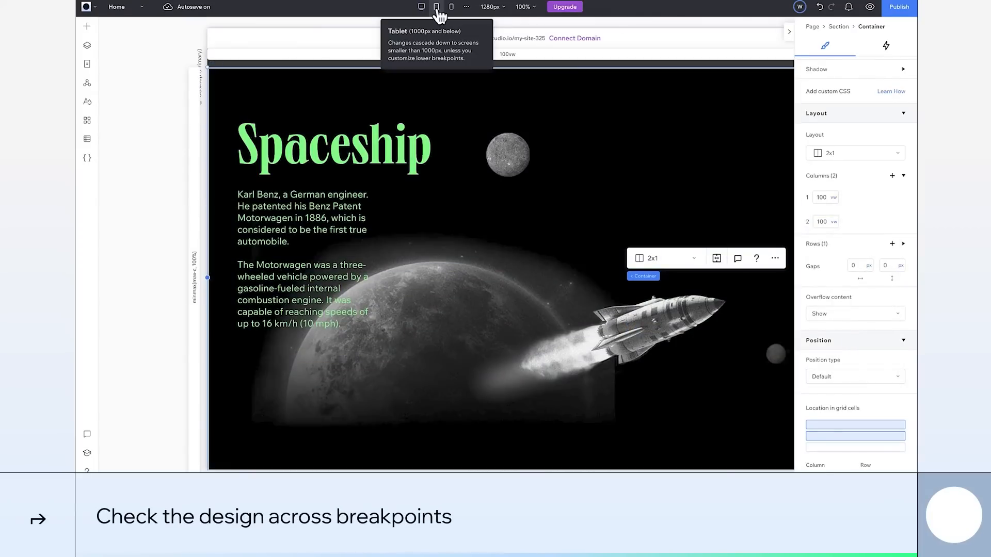
{"action": "left_click", "coordinate": [436, 7]}
{"action": "scroll", "coordinate": [591, 245], "scroll_direction": "right", "scroll_amount": 7}
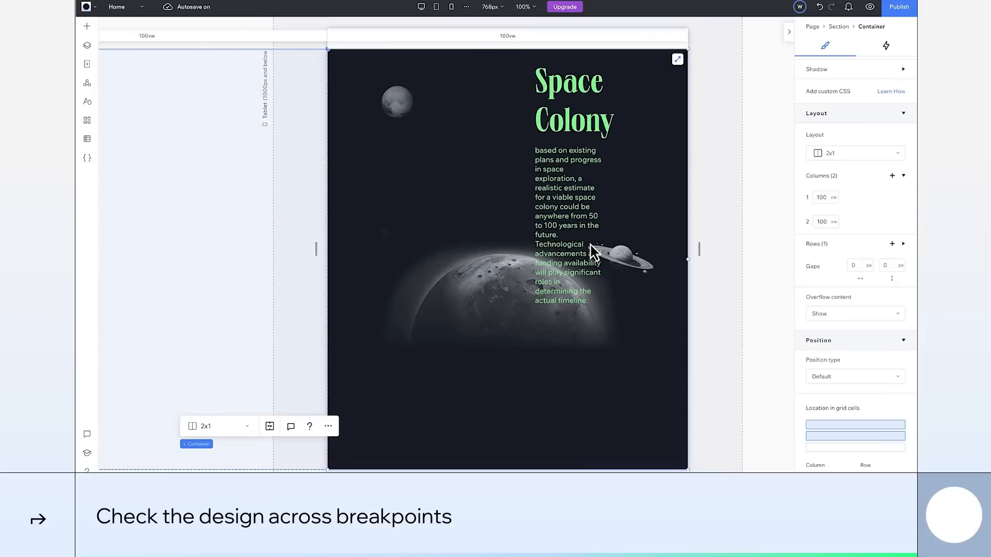
{"action": "left_click", "coordinate": [599, 170]}
{"action": "left_click", "coordinate": [601, 173]}
{"action": "left_click_drag", "start_coordinate": [603, 224], "coordinate": [645, 224]}
Select the container at the tablet breakpoint and check the widths of its two columns.
{"action": "left_click", "coordinate": [408, 350]}
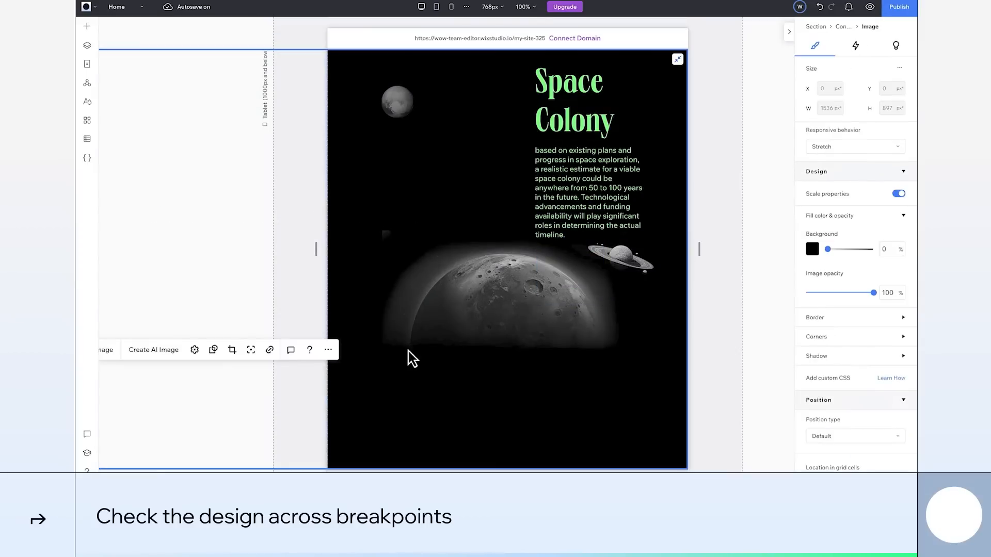
{"action": "scroll", "coordinate": [395, 342], "scroll_direction": "left", "scroll_amount": 5}
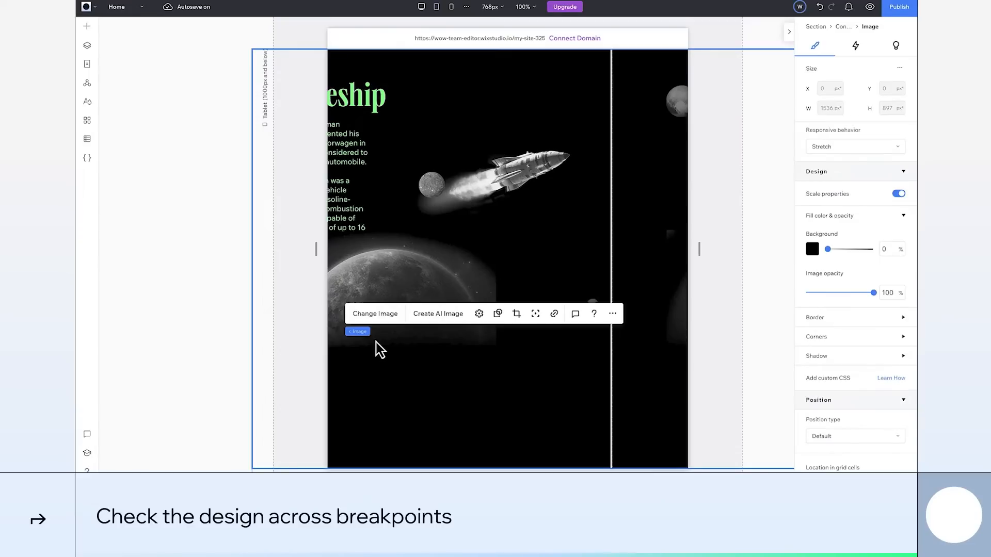
{"action": "left_click", "coordinate": [389, 333]}
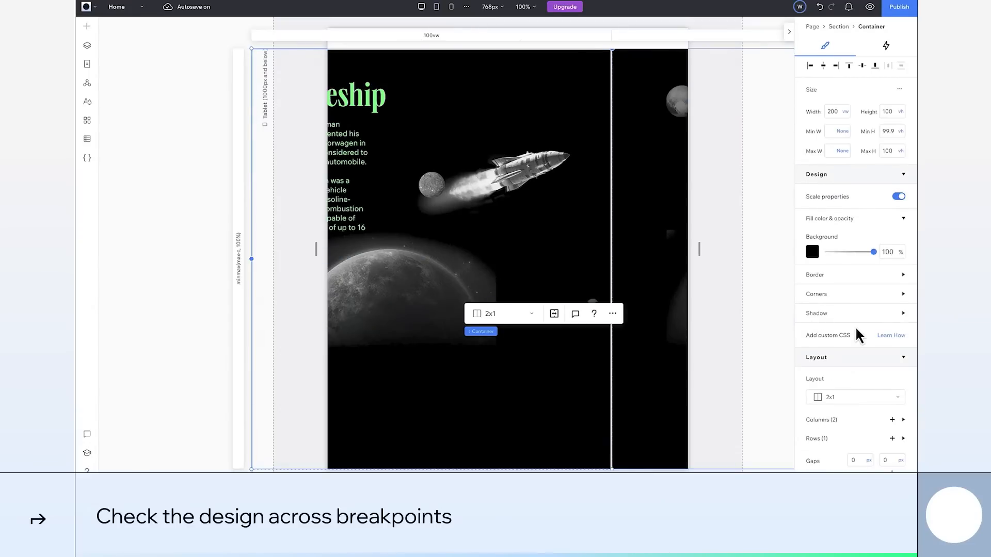
{"action": "scroll", "coordinate": [854, 326], "scroll_direction": "down", "scroll_amount": 4}
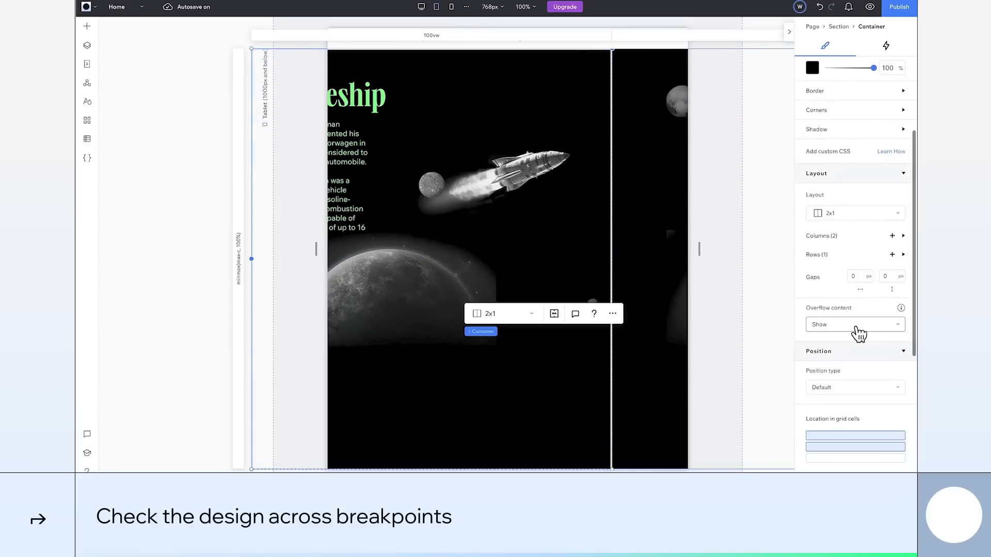
{"action": "left_click", "coordinate": [904, 237]}
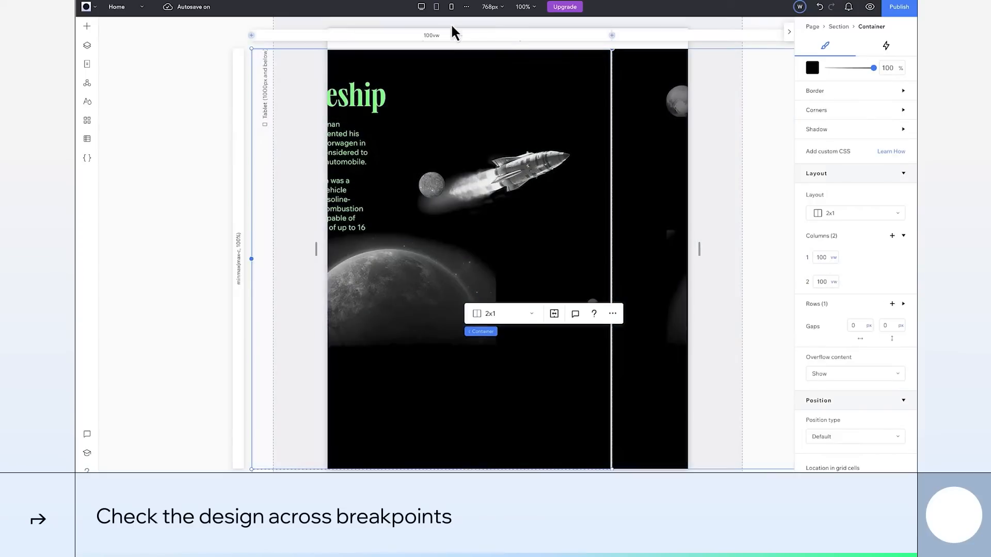
Switch to the mobile breakpoint and set the container's first column width to 100 vw.
{"action": "left_click", "coordinate": [451, 7]}
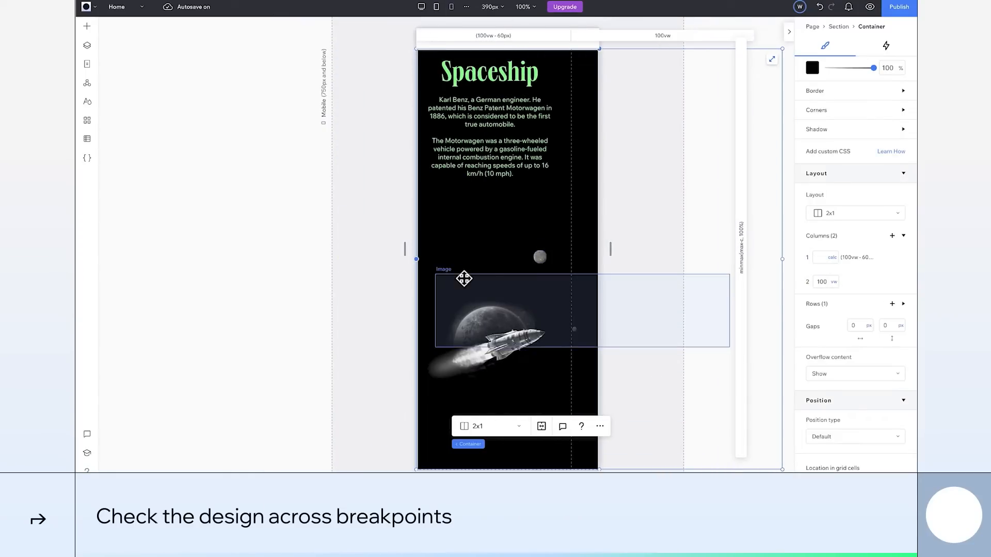
{"action": "left_click", "coordinate": [832, 257]}
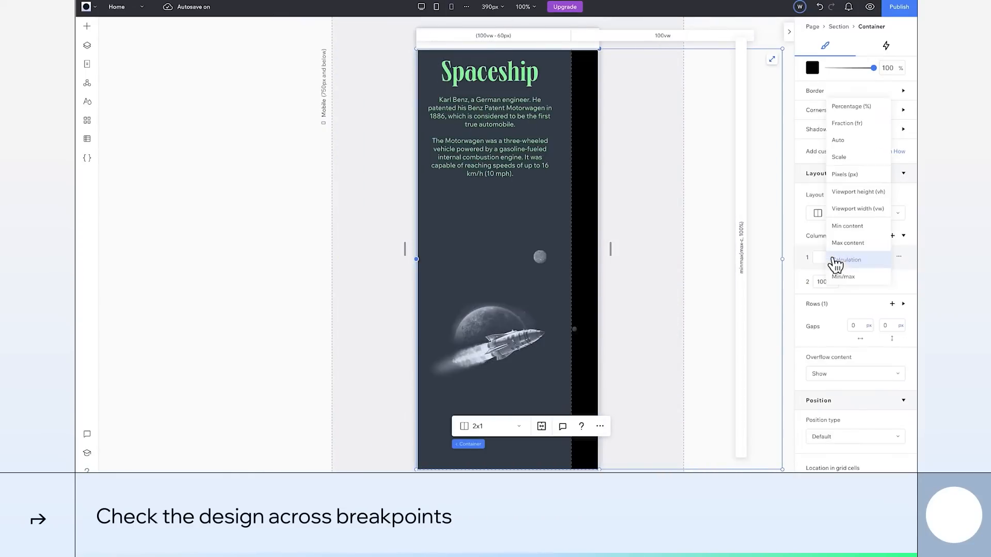
{"action": "left_click", "coordinate": [856, 209]}
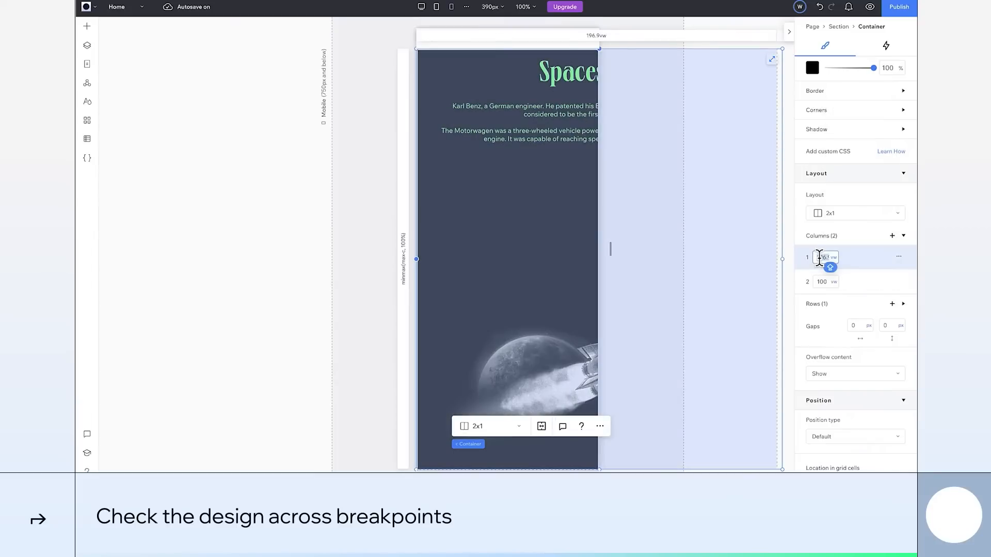
{"action": "key", "text": "Return"}
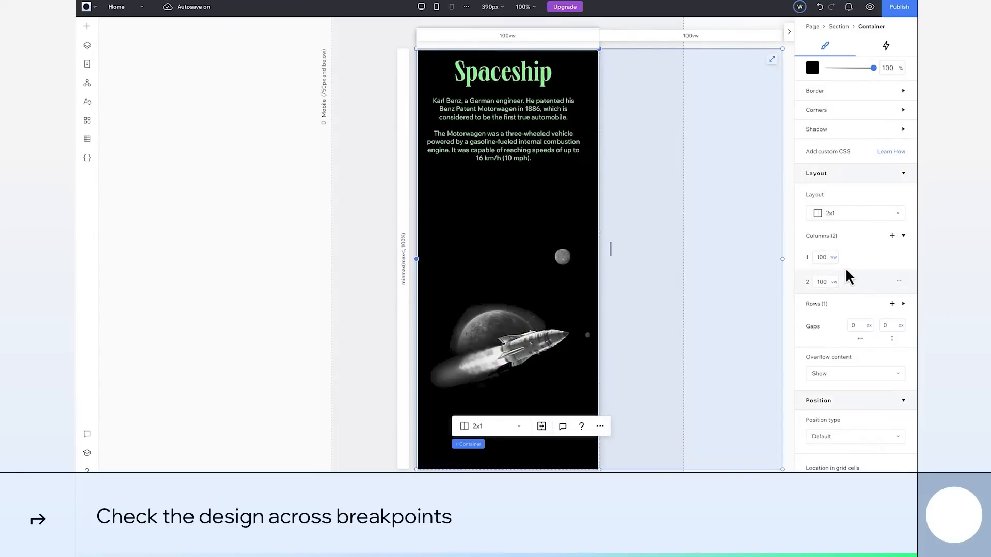
{"action": "scroll", "coordinate": [581, 313], "scroll_direction": "right", "scroll_amount": 2}
{"action": "scroll", "coordinate": [580, 313], "scroll_direction": "right", "scroll_amount": 2}
{"action": "scroll", "coordinate": [563, 284], "scroll_direction": "left", "scroll_amount": 3}
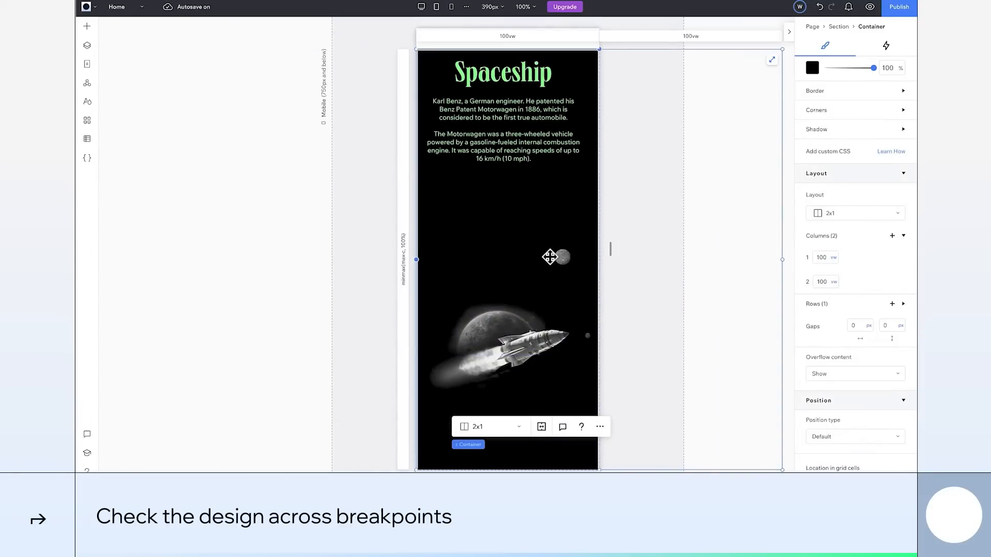
Review both columns of the Spaceship container at the tablet breakpoint.
{"action": "left_click", "coordinate": [437, 7]}
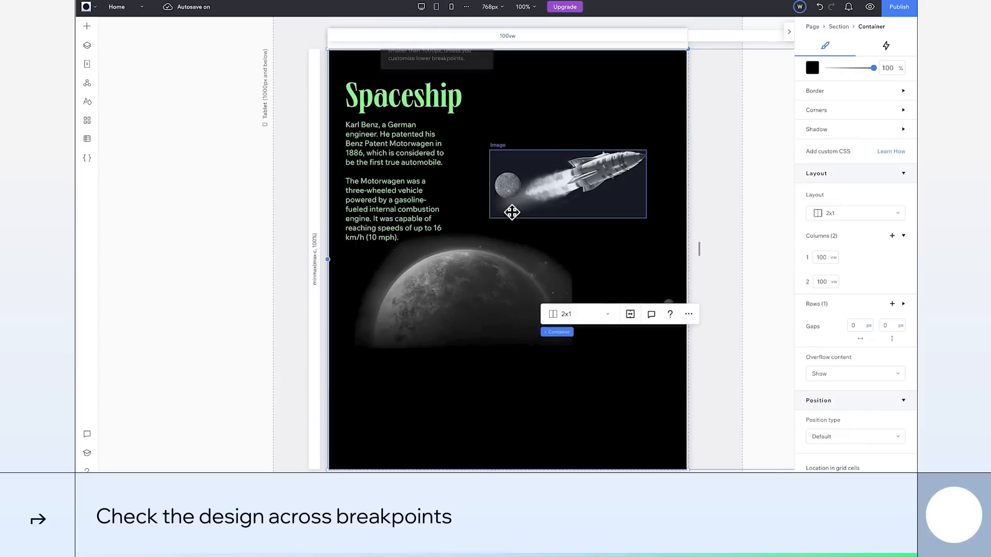
{"action": "scroll", "coordinate": [511, 210], "scroll_direction": "right", "scroll_amount": 3}
{"action": "scroll", "coordinate": [512, 212], "scroll_direction": "left", "scroll_amount": 3}
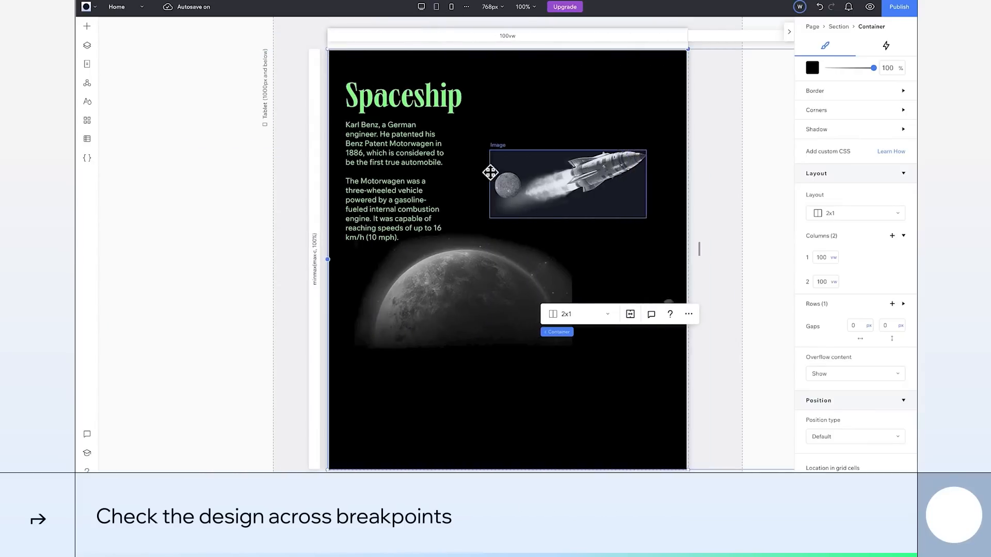
Return to the desktop breakpoint, add a container to the section's second grid row and stretch it to fill the cell.
{"action": "left_click", "coordinate": [421, 6]}
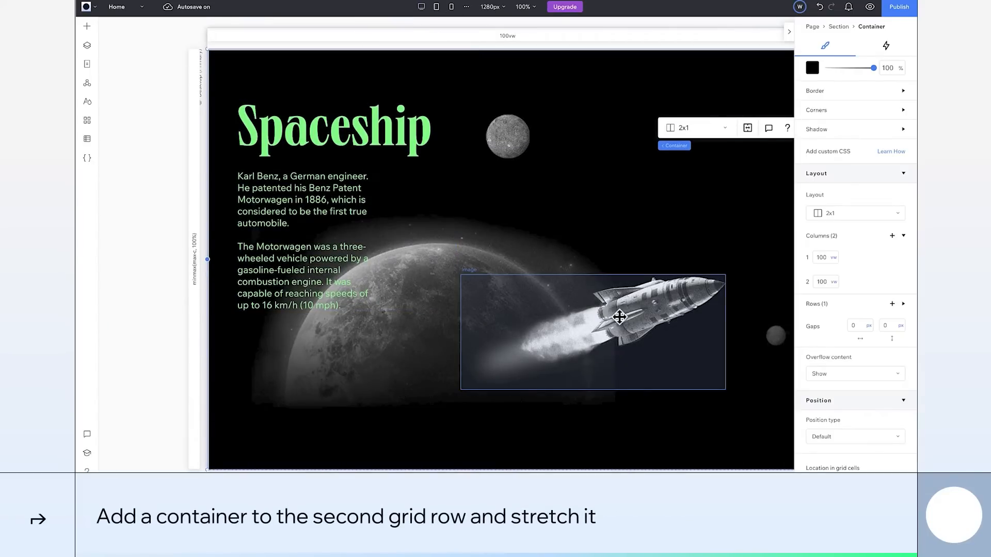
{"action": "scroll", "coordinate": [620, 317], "scroll_direction": "down", "scroll_amount": 10}
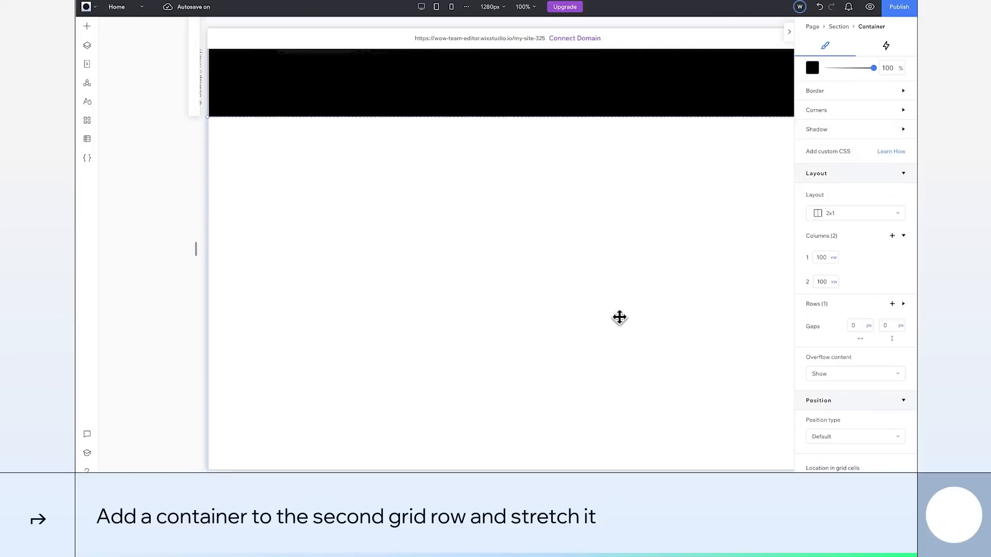
{"action": "scroll", "coordinate": [620, 317], "scroll_direction": "up", "scroll_amount": 2}
{"action": "left_click", "coordinate": [87, 25]}
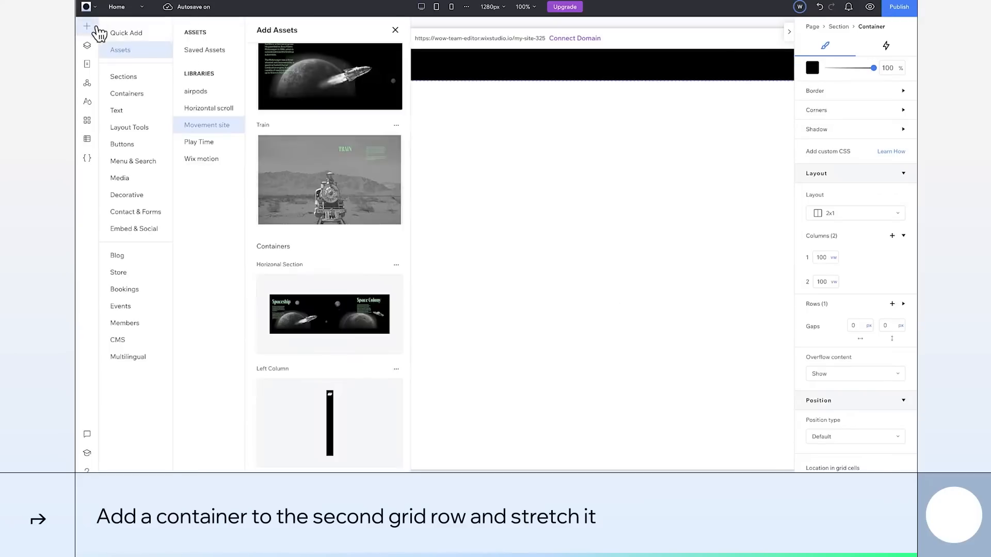
{"action": "left_click_drag", "start_coordinate": [255, 133], "coordinate": [421, 227]}
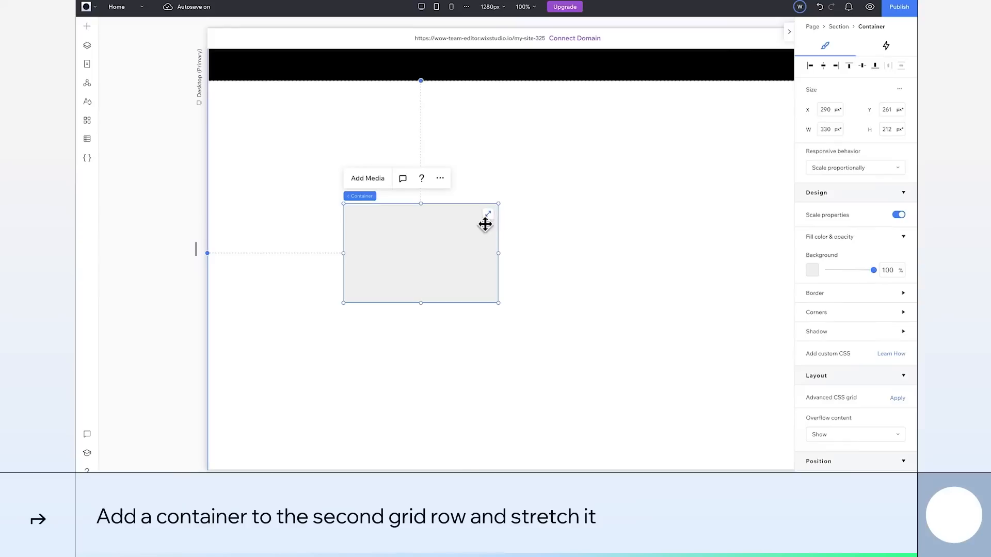
{"action": "left_click", "coordinate": [488, 214]}
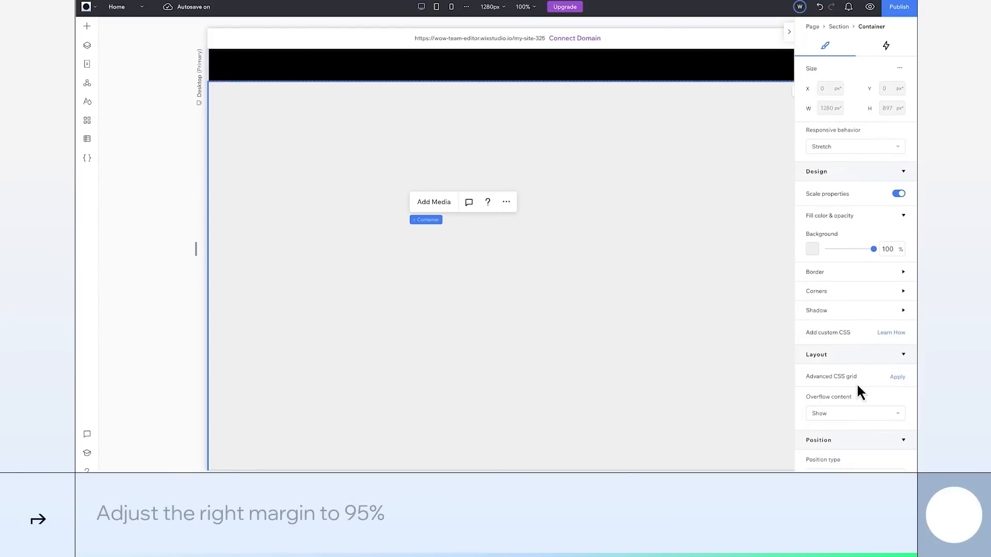
Set the stretched container's right margin to 95%.
{"action": "scroll", "coordinate": [859, 388], "scroll_direction": "down", "scroll_amount": 6}
{"action": "left_click", "coordinate": [886, 364]}
{"action": "type", "text": "95"}
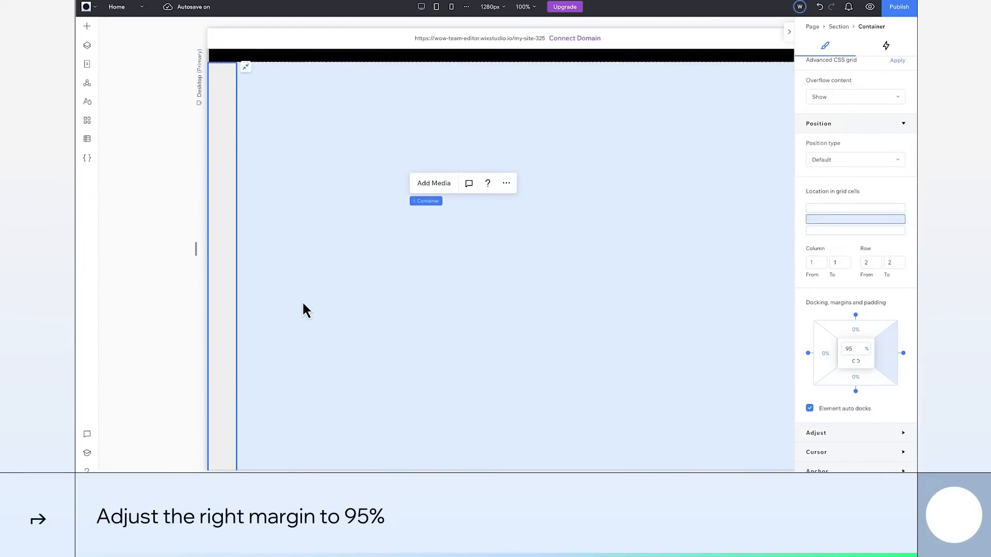
{"action": "scroll", "coordinate": [303, 303], "scroll_direction": "up", "scroll_amount": 1}
{"action": "left_click", "coordinate": [223, 249]}
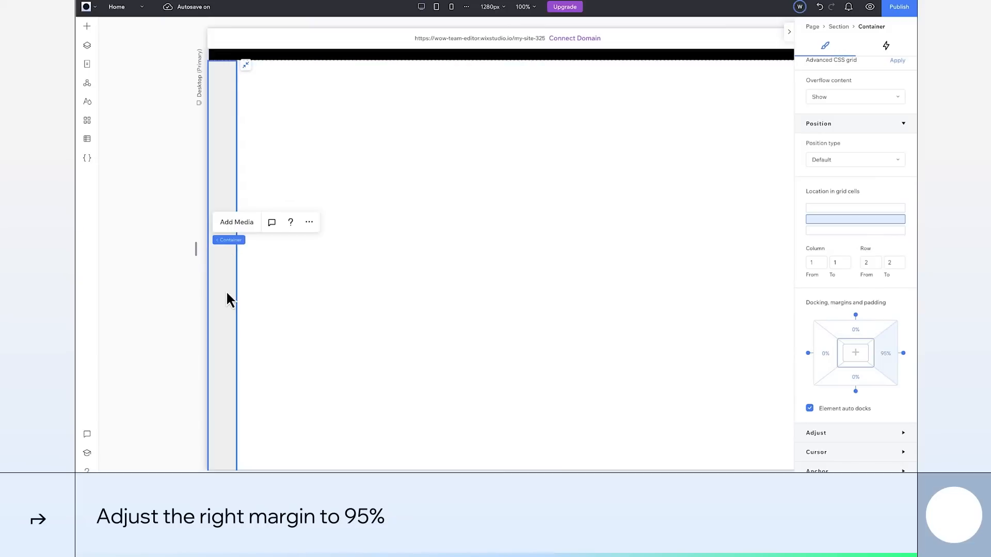
Rename the narrow container in the second row as "Trigger".
{"action": "left_click", "coordinate": [92, 47]}
{"action": "double_click", "coordinate": [160, 103]}
{"action": "type", "text": "Trigger"}
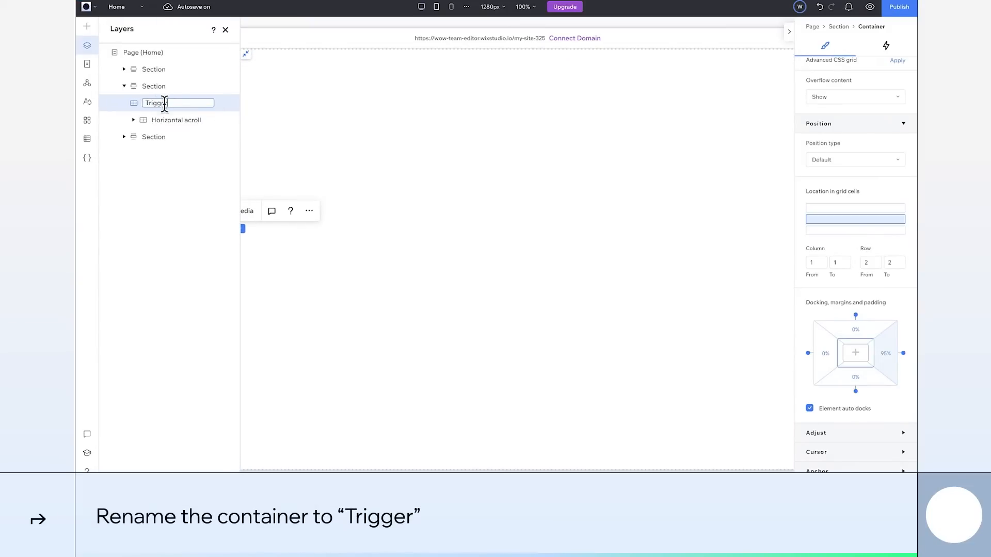
{"action": "left_click", "coordinate": [277, 132]}
Rename the two-column Spaceship container as "Horizontal Container".
{"action": "left_click", "coordinate": [324, 221]}
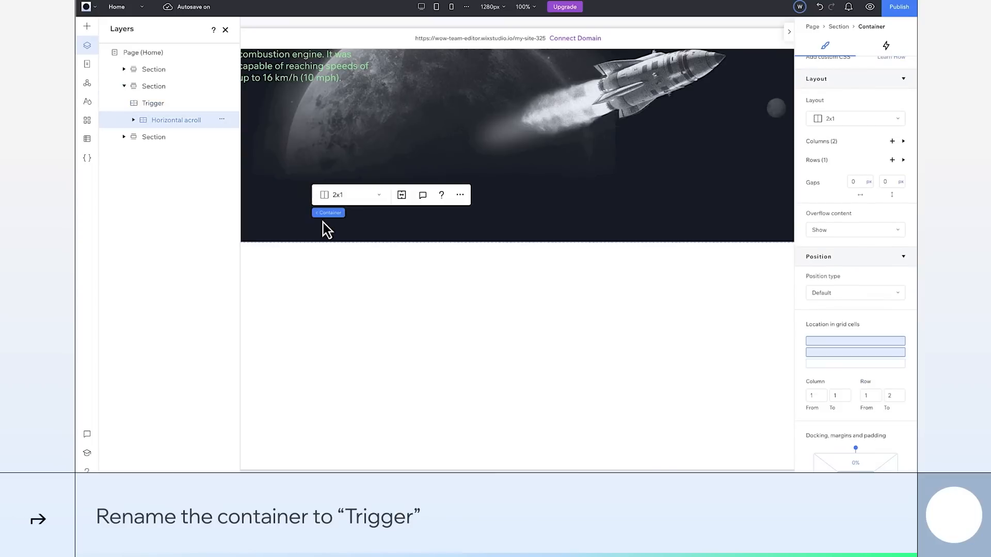
{"action": "double_click", "coordinate": [180, 119]}
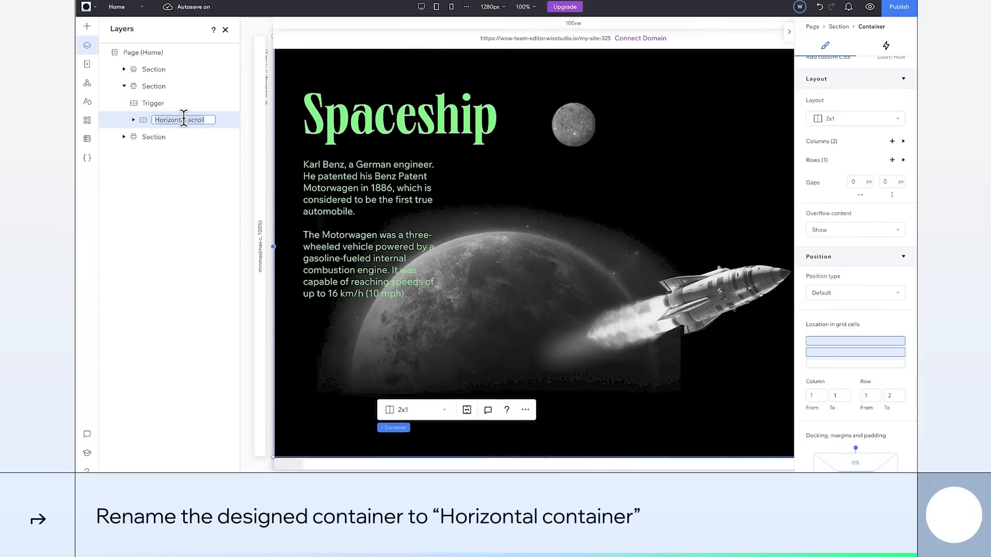
{"action": "type", "text": "Horizontal Container"}
{"action": "left_click", "coordinate": [168, 106]}
Set the position type of the Horizontal Container to Sticky.
{"action": "left_click", "coordinate": [176, 125]}
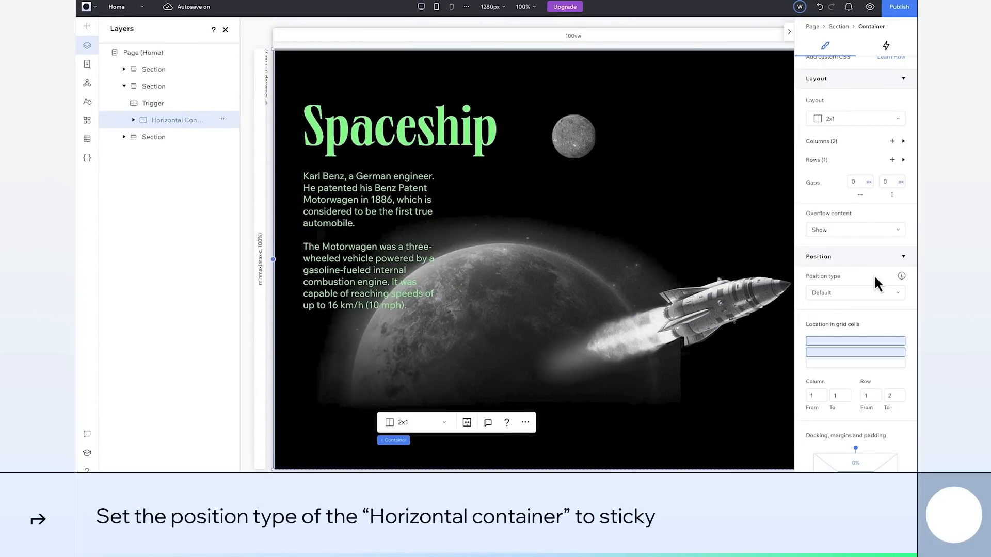
{"action": "left_click", "coordinate": [862, 293]}
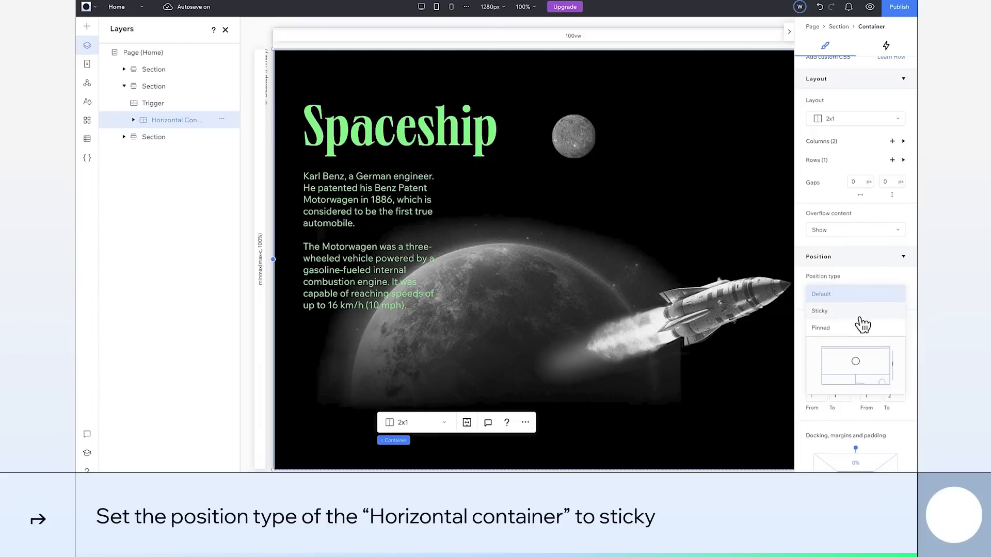
{"action": "left_click", "coordinate": [859, 316]}
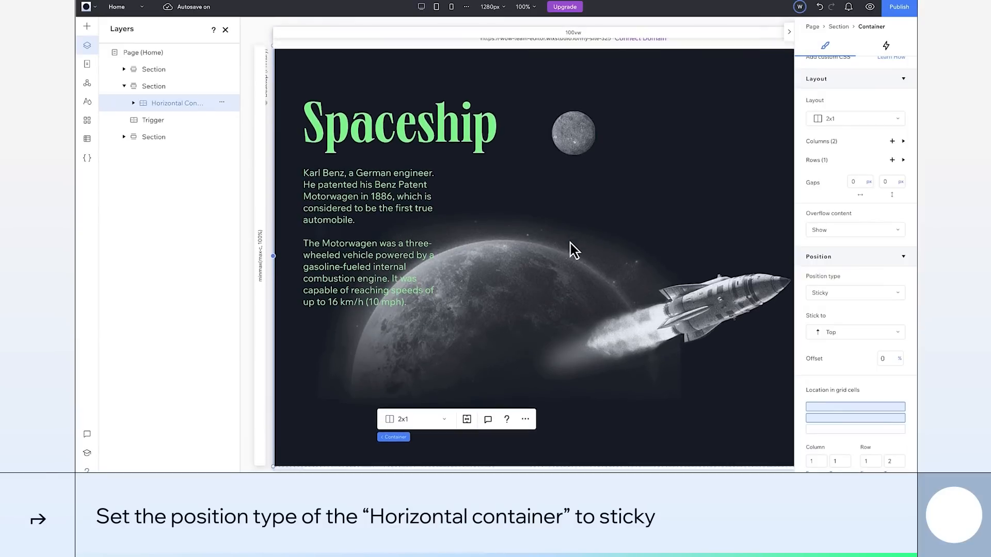
Add a scroll animation to the Trigger container and choose the Horizontal Container as its animated element.
{"action": "scroll", "coordinate": [610, 97], "scroll_direction": "down", "scroll_amount": 2}
{"action": "scroll", "coordinate": [611, 97], "scroll_direction": "down", "scroll_amount": 4}
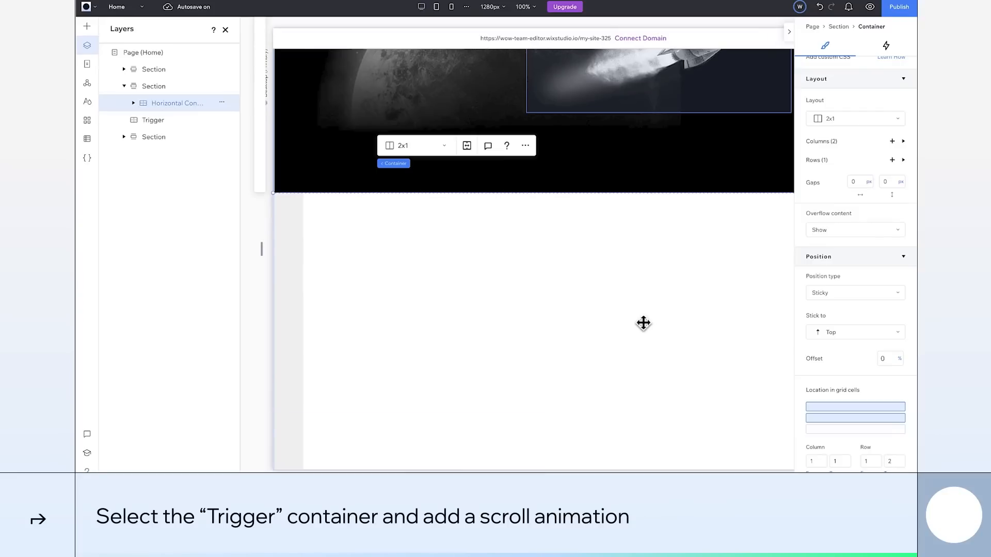
{"action": "left_click", "coordinate": [287, 298]}
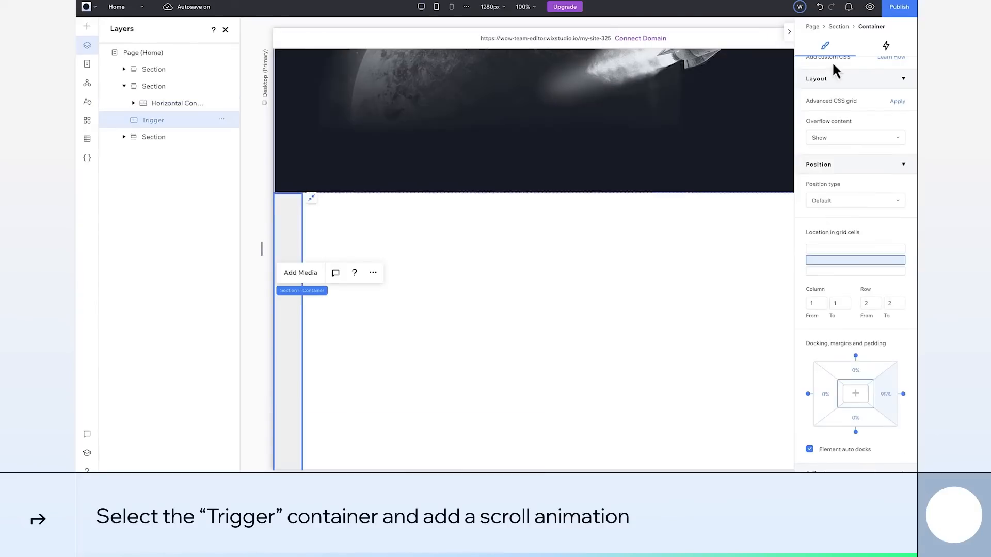
{"action": "left_click", "coordinate": [886, 47]}
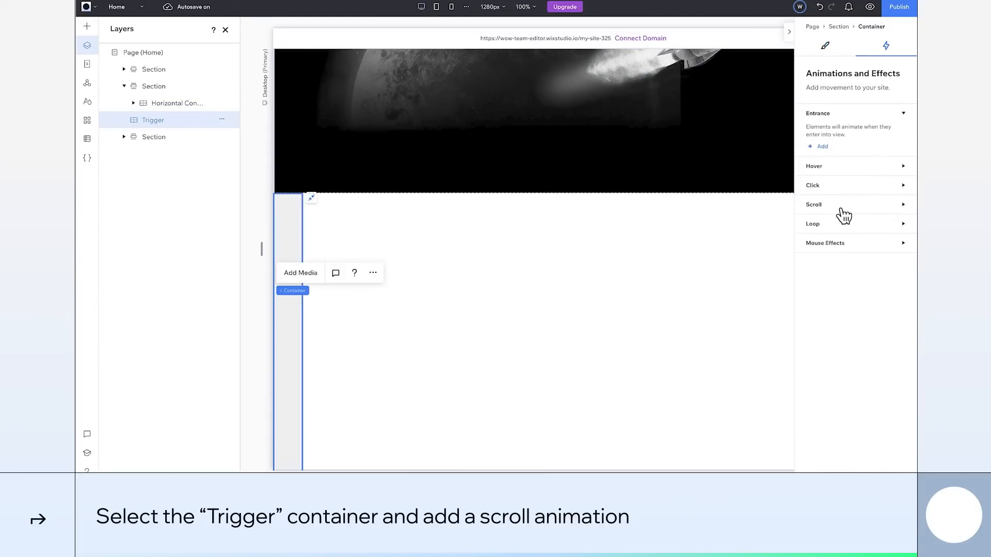
{"action": "left_click", "coordinate": [823, 230]}
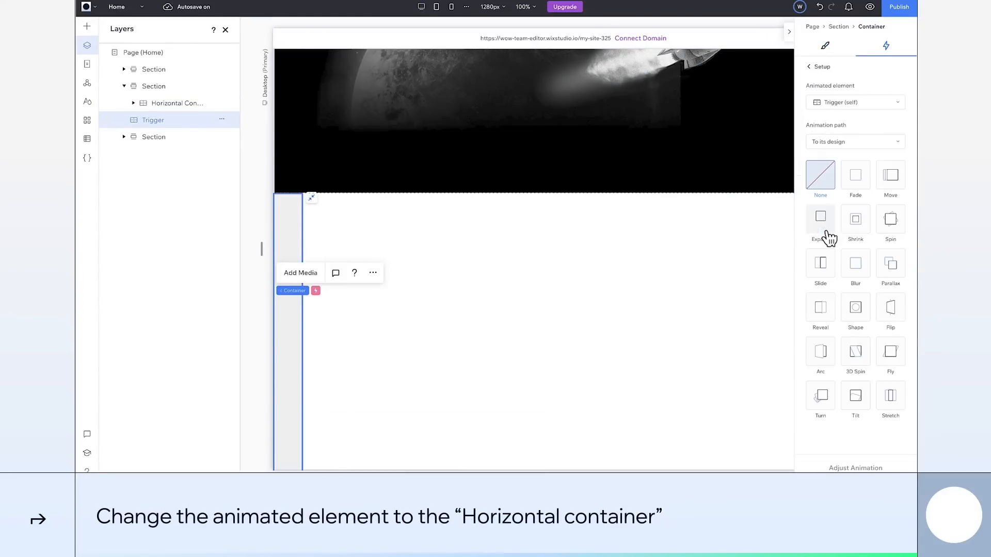
{"action": "left_click", "coordinate": [866, 106]}
{"action": "left_click", "coordinate": [860, 137]}
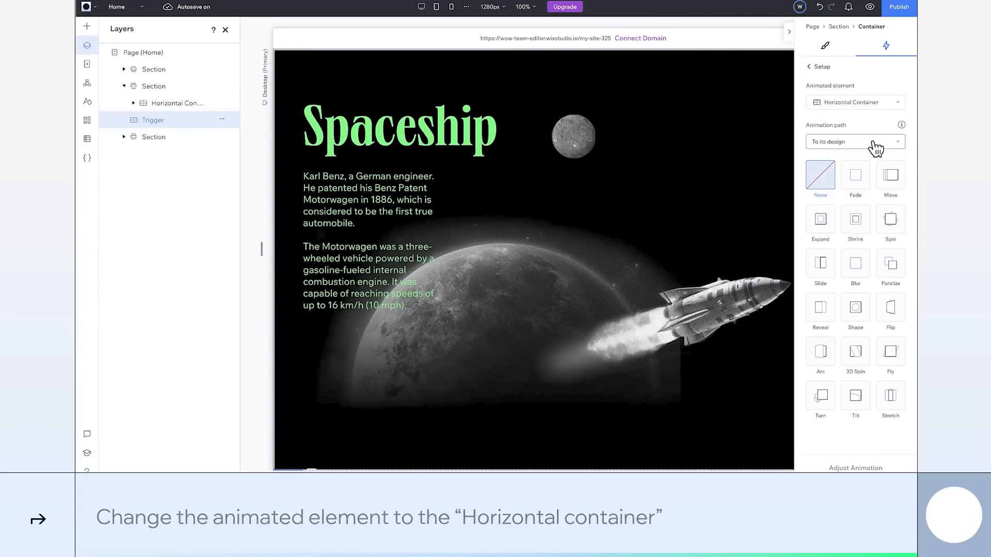
Set the animation path to From its design and choose the Move animation with a 270° angle.
{"action": "left_click", "coordinate": [871, 141]}
{"action": "left_click", "coordinate": [875, 178]}
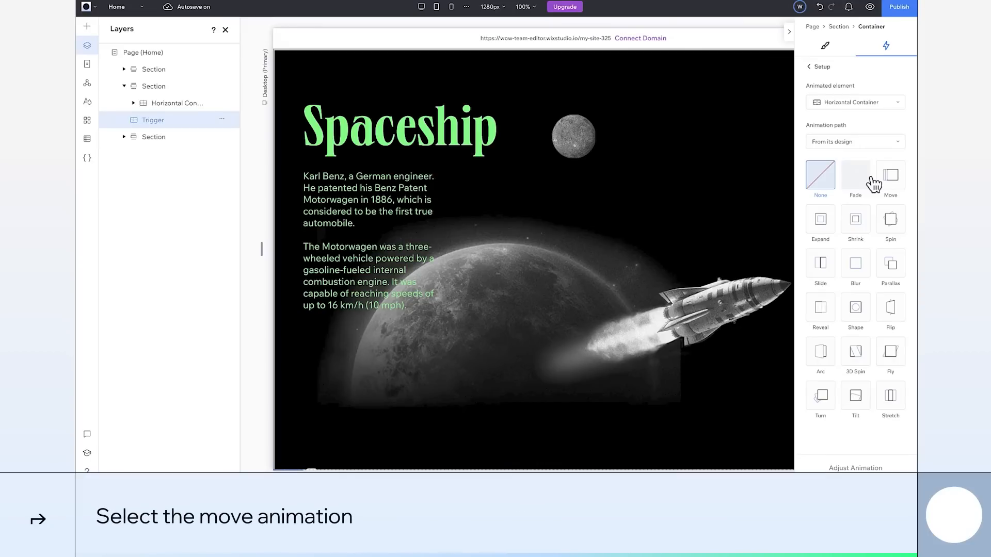
{"action": "left_click", "coordinate": [895, 187]}
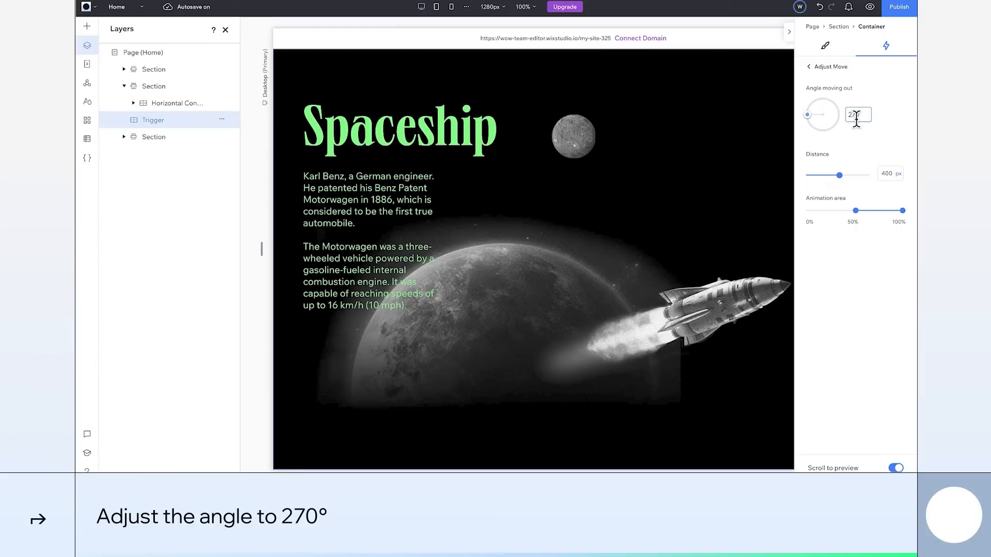
Set the Move distance to 100 vw and extend the animation area to run from 0% to 100%.
{"action": "left_click", "coordinate": [896, 177]}
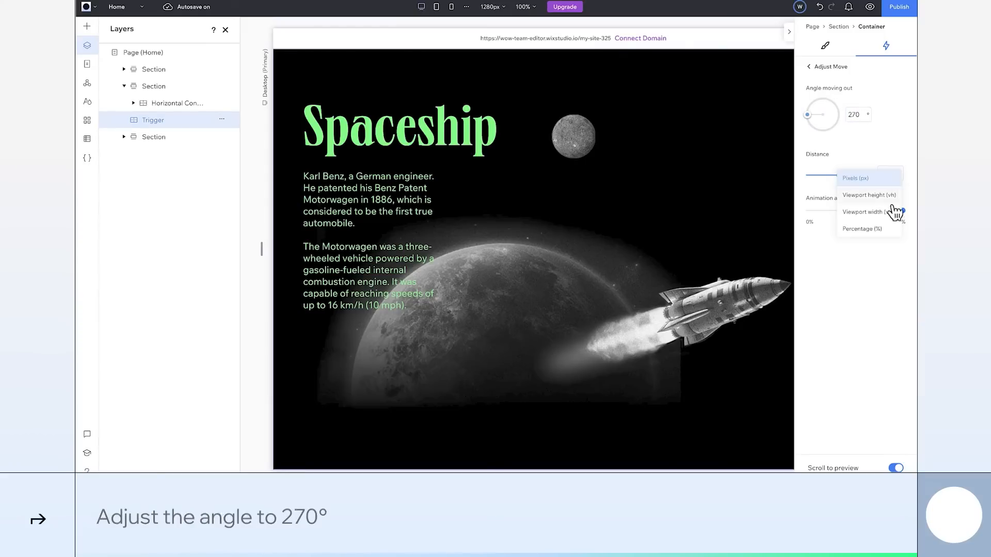
{"action": "left_click", "coordinate": [890, 213]}
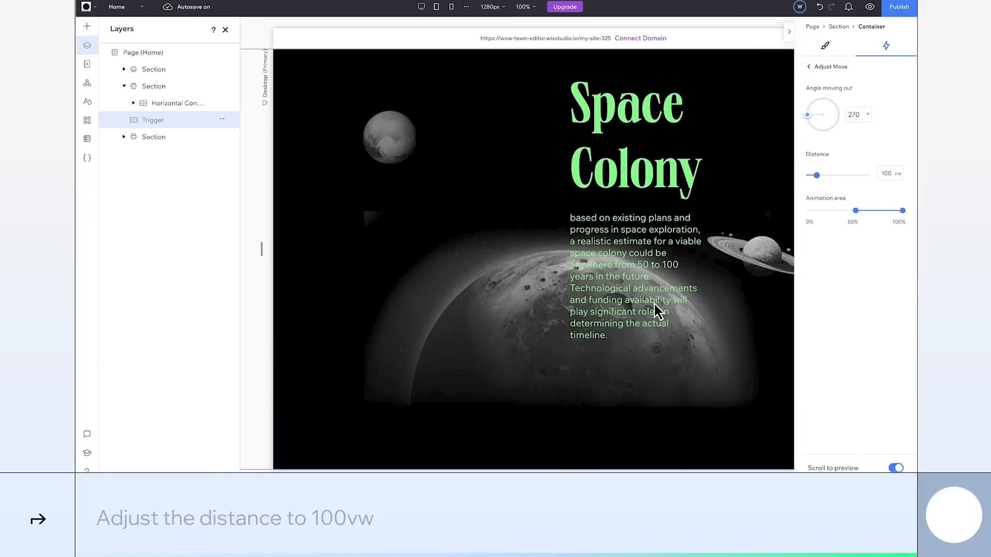
{"action": "left_click_drag", "start_coordinate": [854, 212], "coordinate": [813, 212]}
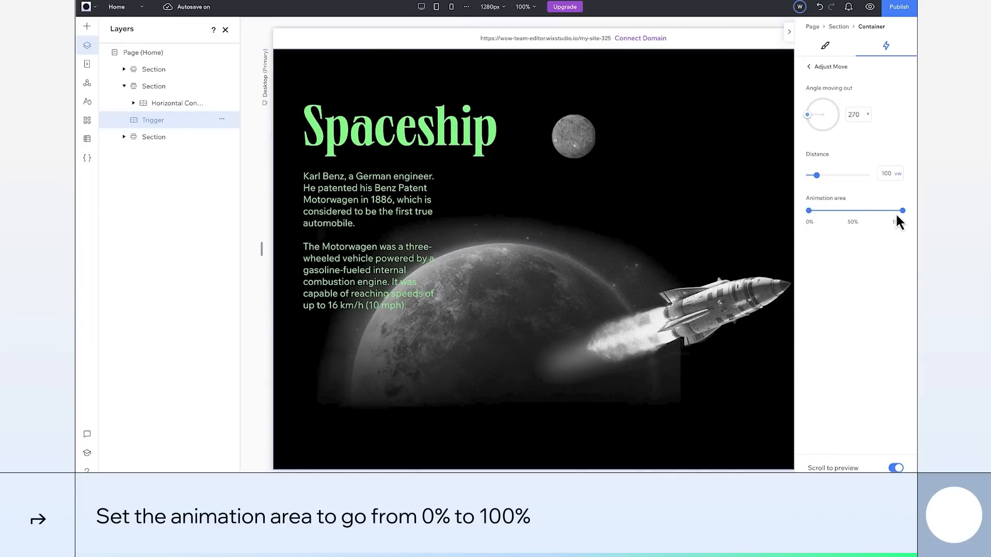
Check the Move animation on the canvas by scrolling through the section and back.
{"action": "scroll", "coordinate": [742, 279], "scroll_direction": "down", "scroll_amount": 2}
{"action": "scroll", "coordinate": [742, 280], "scroll_direction": "down", "scroll_amount": 2}
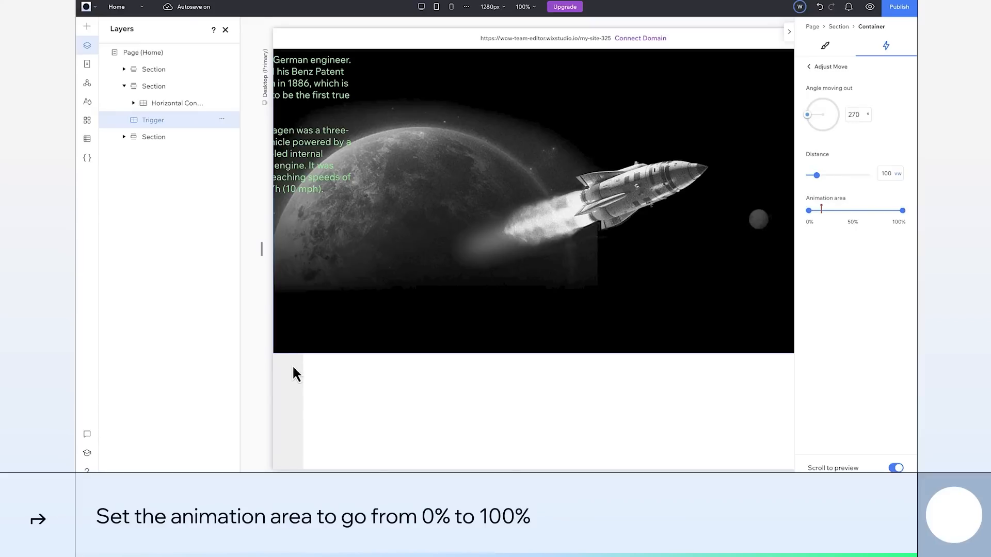
{"action": "scroll", "coordinate": [317, 402], "scroll_direction": "down", "scroll_amount": 8}
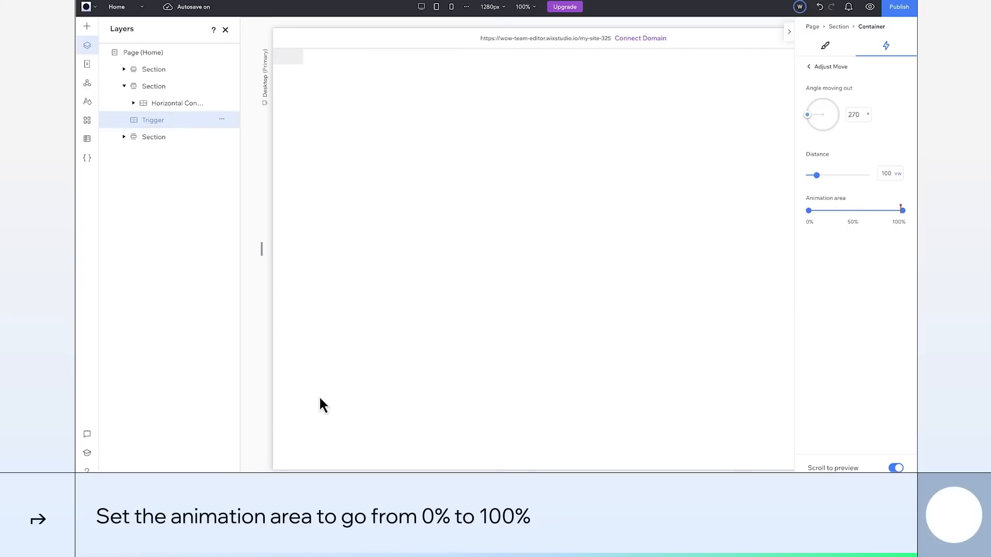
{"action": "scroll", "coordinate": [336, 101], "scroll_direction": "up", "scroll_amount": 6}
{"action": "scroll", "coordinate": [336, 104], "scroll_direction": "up", "scroll_amount": 3}
Preview the site and examine the horizontal movement from the Spaceship column to the Space Colony column.
{"action": "left_click", "coordinate": [869, 6]}
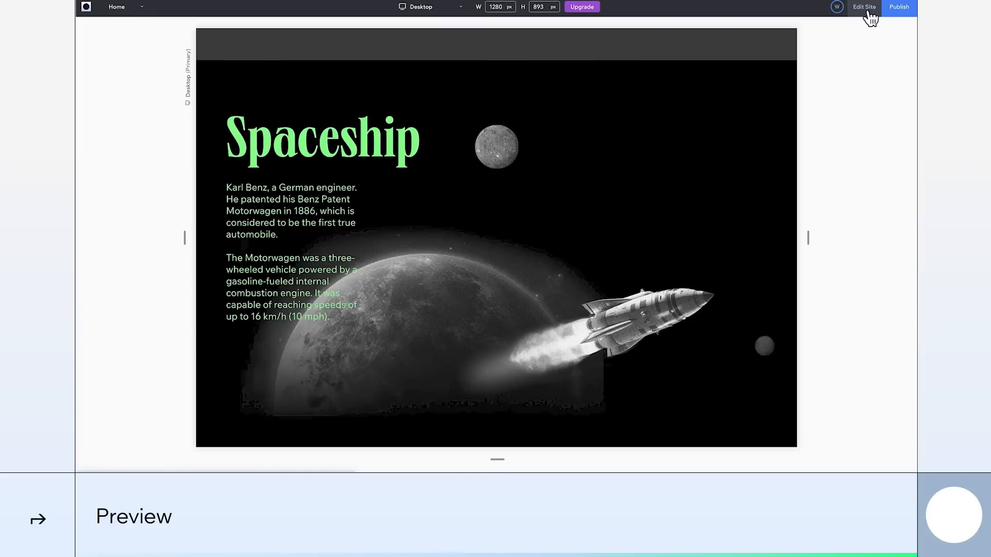
{"action": "scroll", "coordinate": [594, 218], "scroll_direction": "up", "scroll_amount": 2}
{"action": "scroll", "coordinate": [595, 219], "scroll_direction": "down", "scroll_amount": 10}
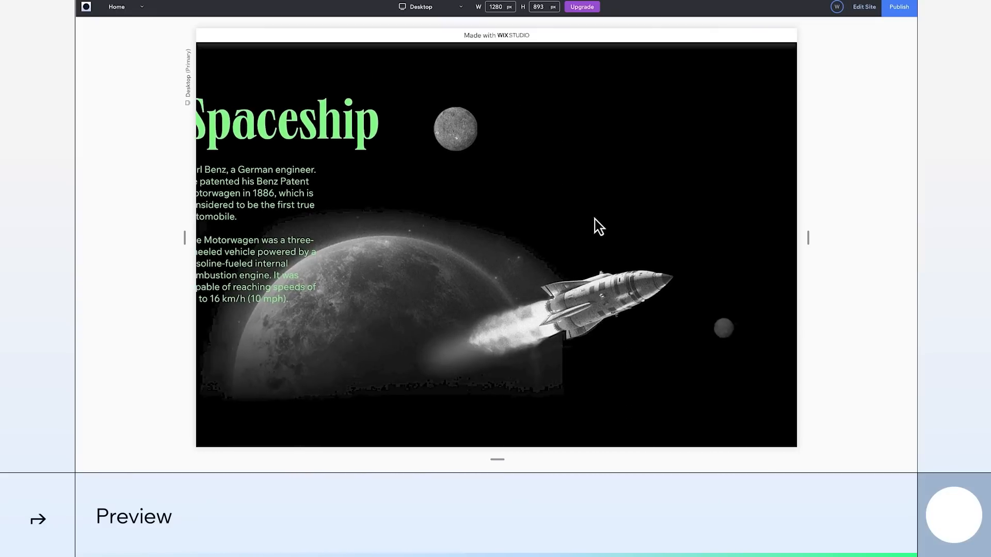
{"action": "scroll", "coordinate": [594, 219], "scroll_direction": "down", "scroll_amount": 10}
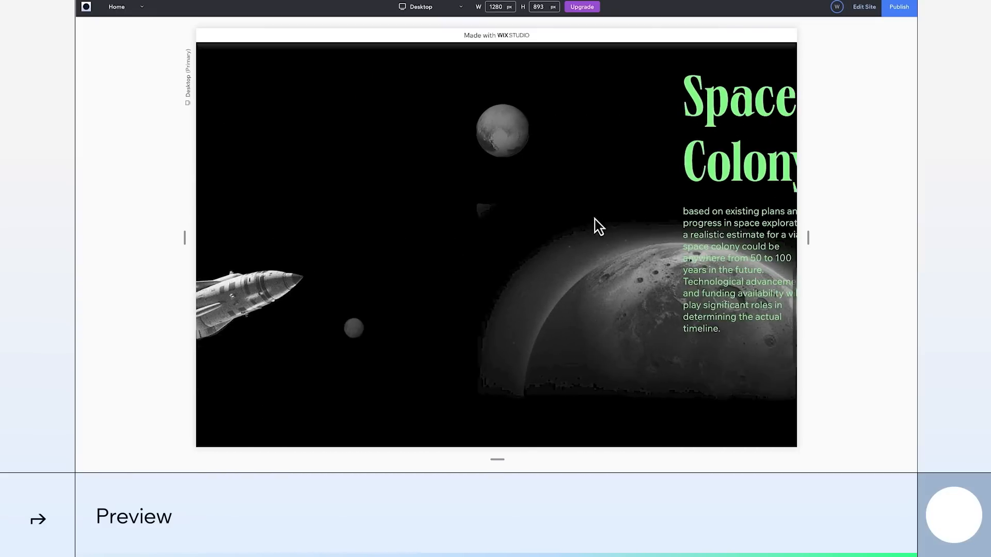
Check the previewed page's horizontal scroll through the Space Colony column to the footer and back up to the arrow section.
{"action": "scroll", "coordinate": [594, 216], "scroll_direction": "down", "scroll_amount": 10}
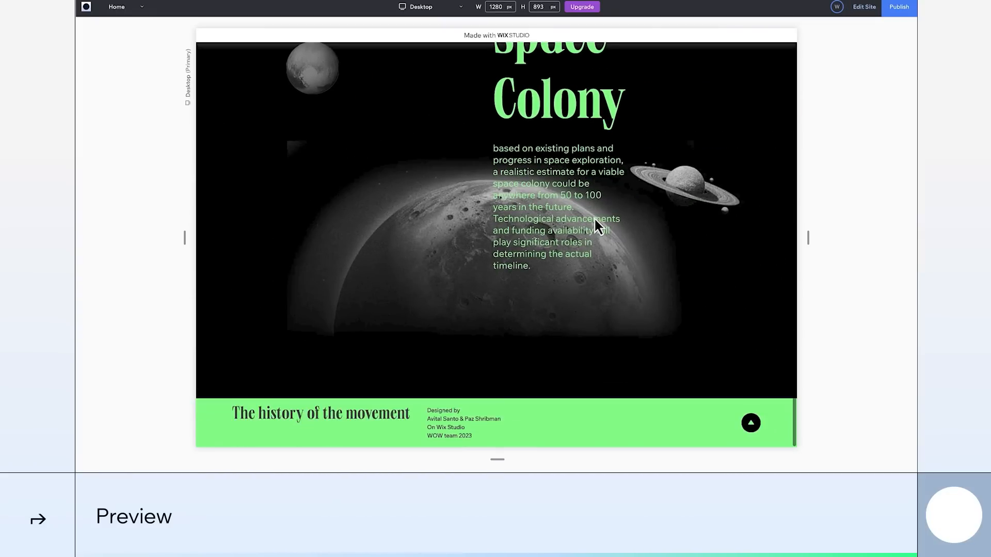
{"action": "scroll", "coordinate": [601, 179], "scroll_direction": "up", "scroll_amount": 10}
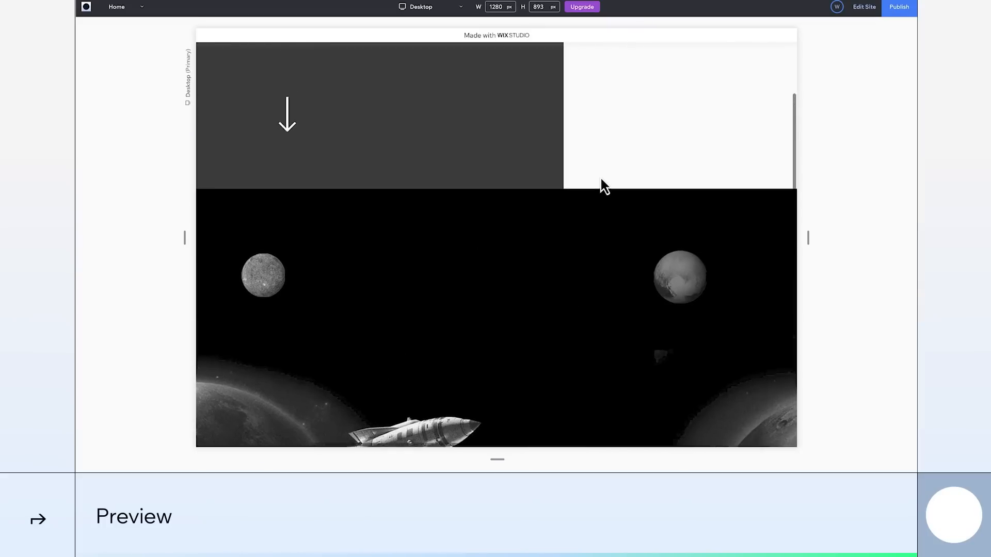
{"action": "scroll", "coordinate": [599, 177], "scroll_direction": "down", "scroll_amount": 4}
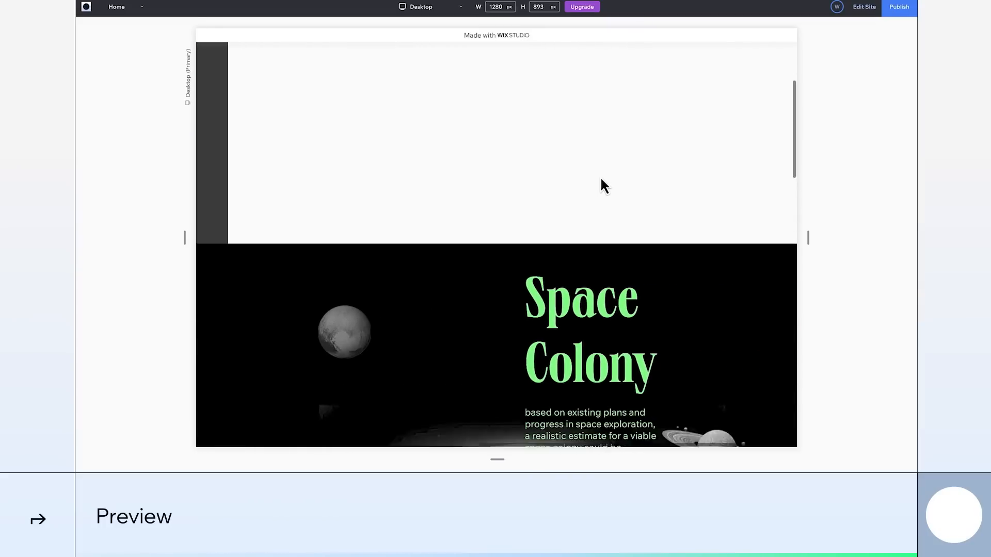
{"action": "scroll", "coordinate": [600, 175], "scroll_direction": "up", "scroll_amount": 5}
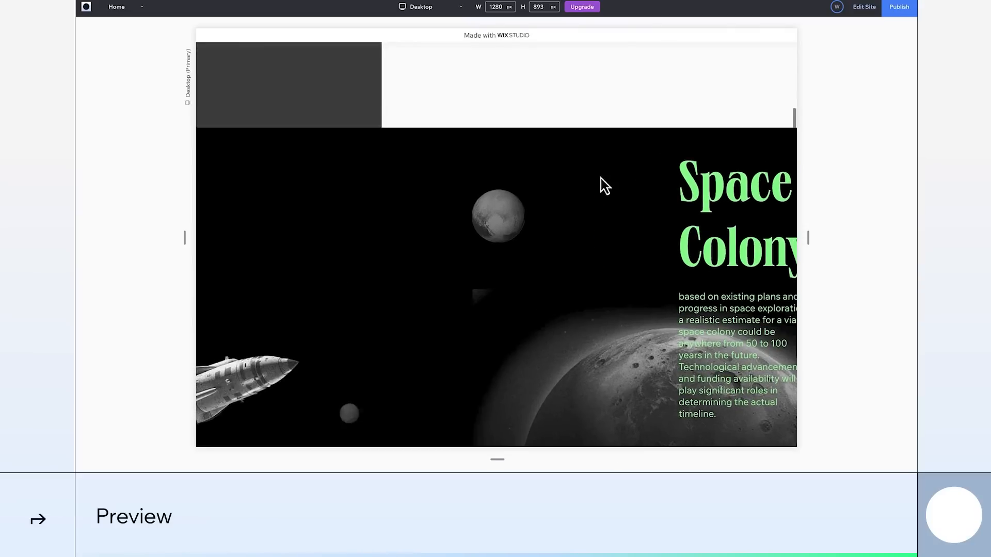
{"action": "scroll", "coordinate": [600, 177], "scroll_direction": "up", "scroll_amount": 3}
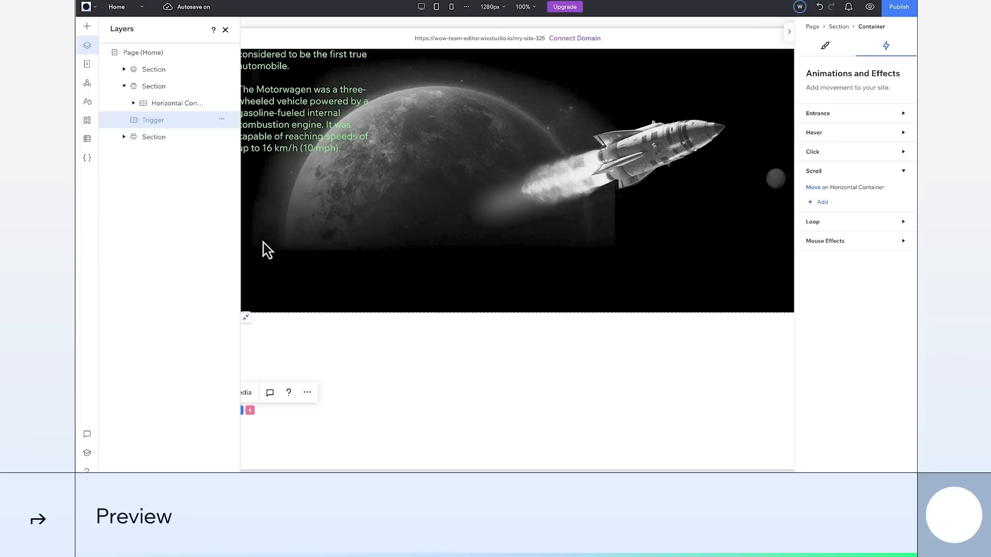
Select the page and set its overflow content back to Hide.
{"action": "left_click", "coordinate": [225, 30]}
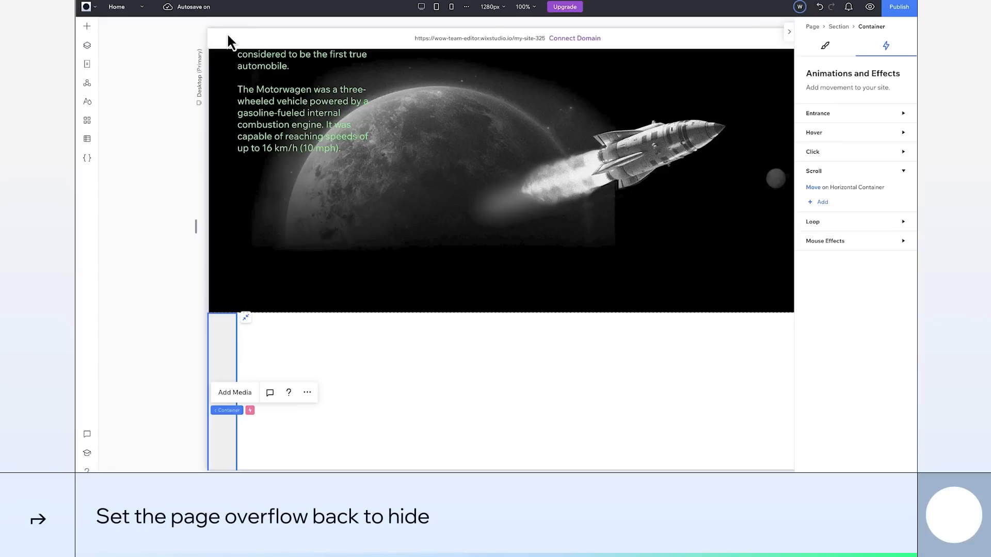
{"action": "left_click", "coordinate": [162, 190]}
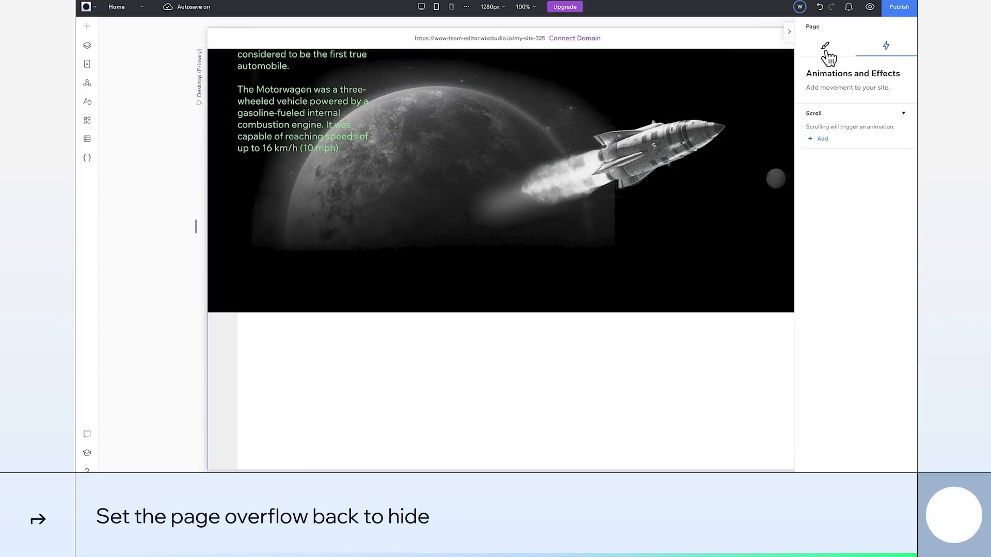
{"action": "left_click", "coordinate": [825, 46]}
{"action": "left_click", "coordinate": [863, 230]}
{"action": "left_click", "coordinate": [859, 249]}
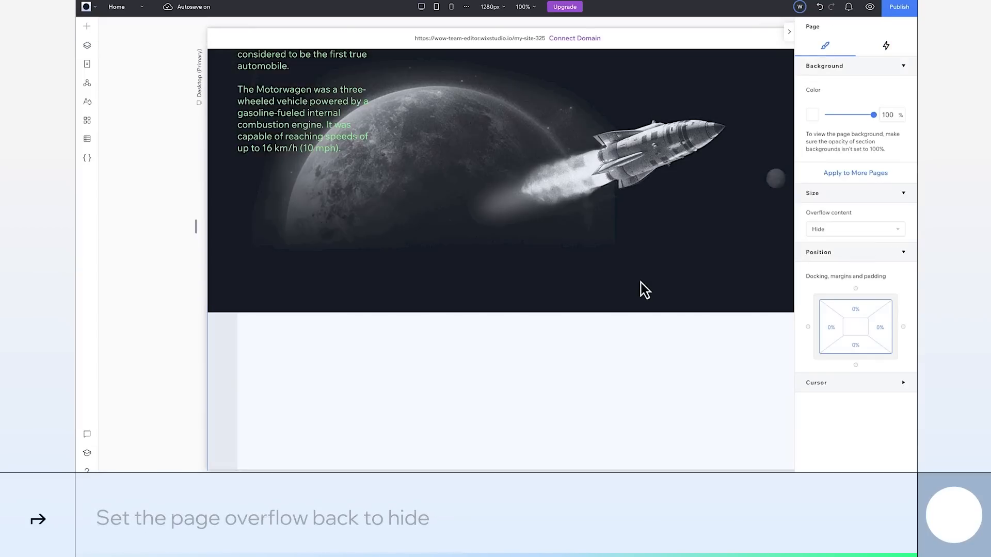
Add a scroll animation to the rocket image itself, with the path From its design and the Move effect.
{"action": "scroll", "coordinate": [642, 288], "scroll_direction": "up", "scroll_amount": 5}
{"action": "scroll", "coordinate": [644, 290], "scroll_direction": "down", "scroll_amount": 2}
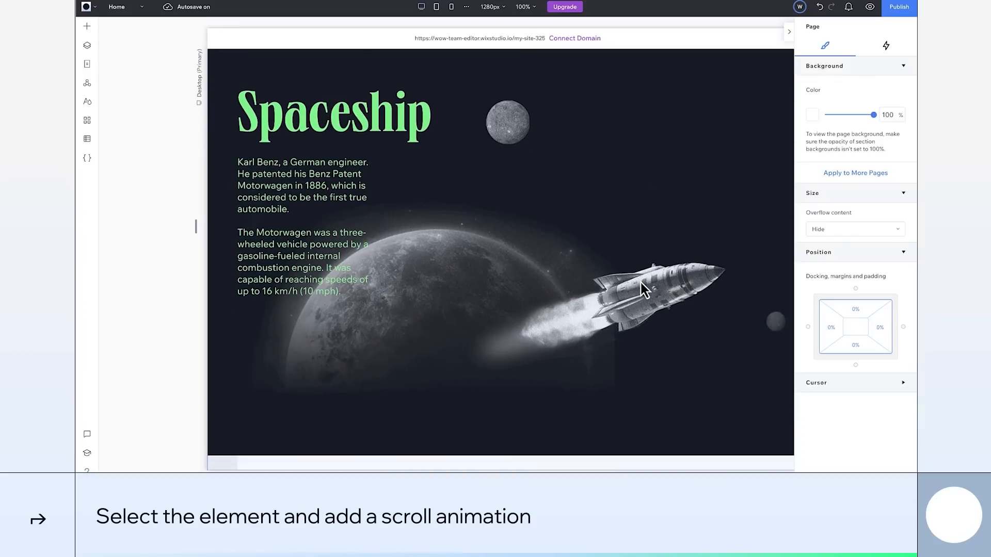
{"action": "left_click", "coordinate": [619, 293]}
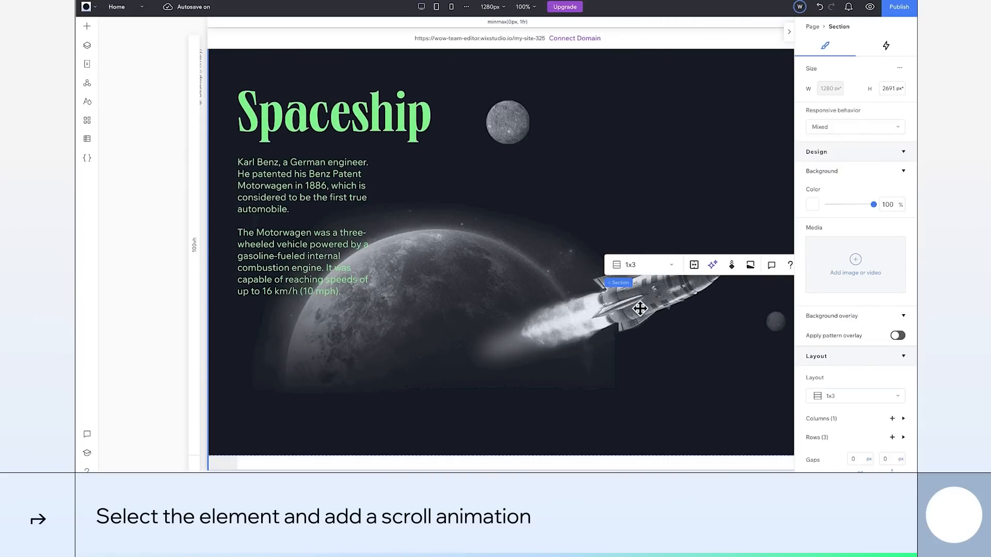
{"action": "left_click", "coordinate": [623, 316]}
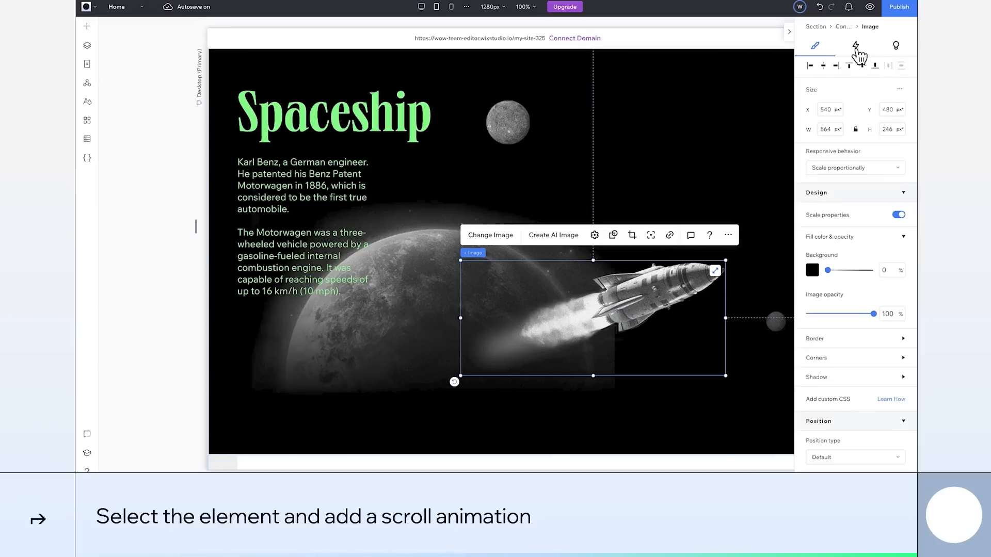
{"action": "left_click", "coordinate": [856, 46]}
{"action": "left_click", "coordinate": [867, 210]}
{"action": "left_click", "coordinate": [825, 237]}
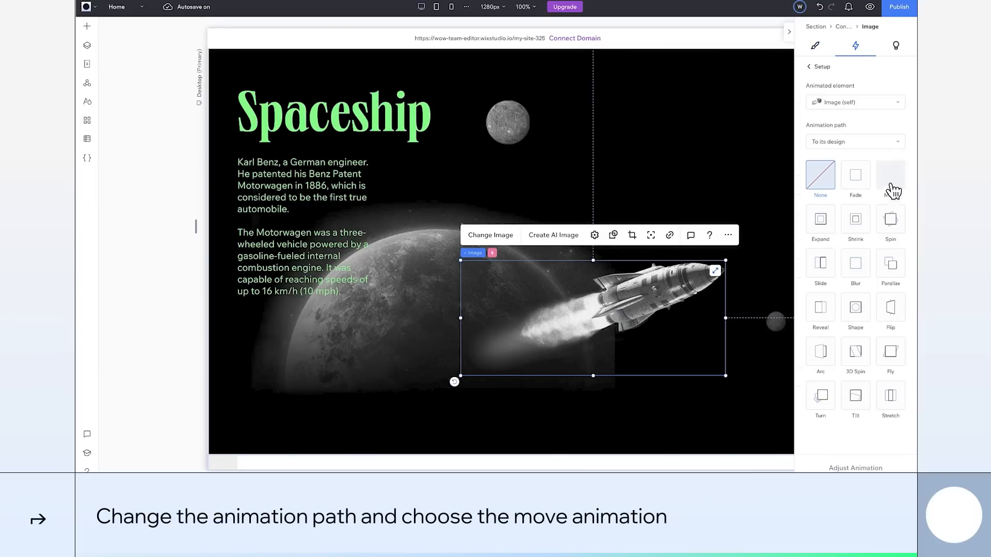
{"action": "left_click", "coordinate": [884, 146]}
{"action": "left_click", "coordinate": [857, 176]}
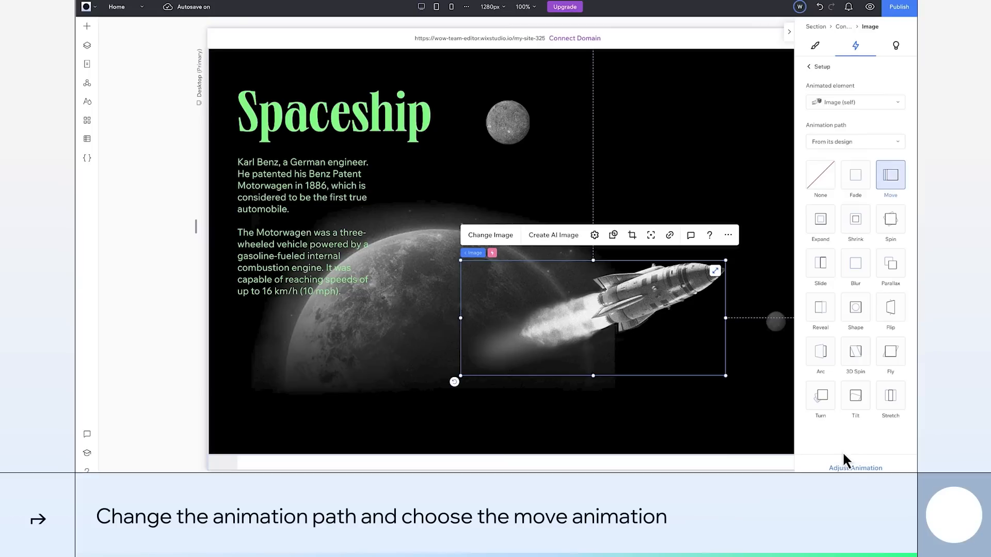
Set the rocket's Move animation to a 48° angle and 80 vw distance, with the animation area from 0% to 100%.
{"action": "left_click", "coordinate": [849, 468]}
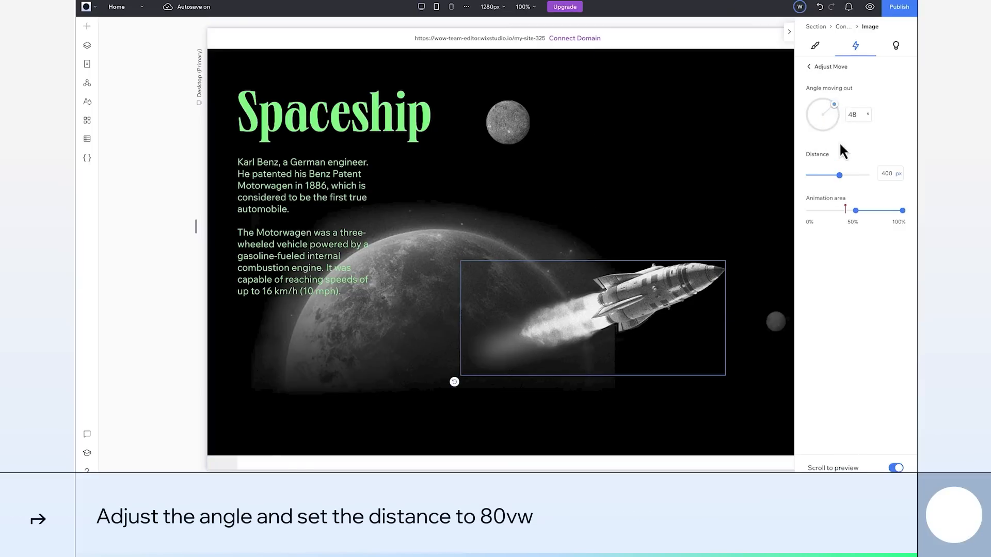
{"action": "left_click", "coordinate": [898, 174]}
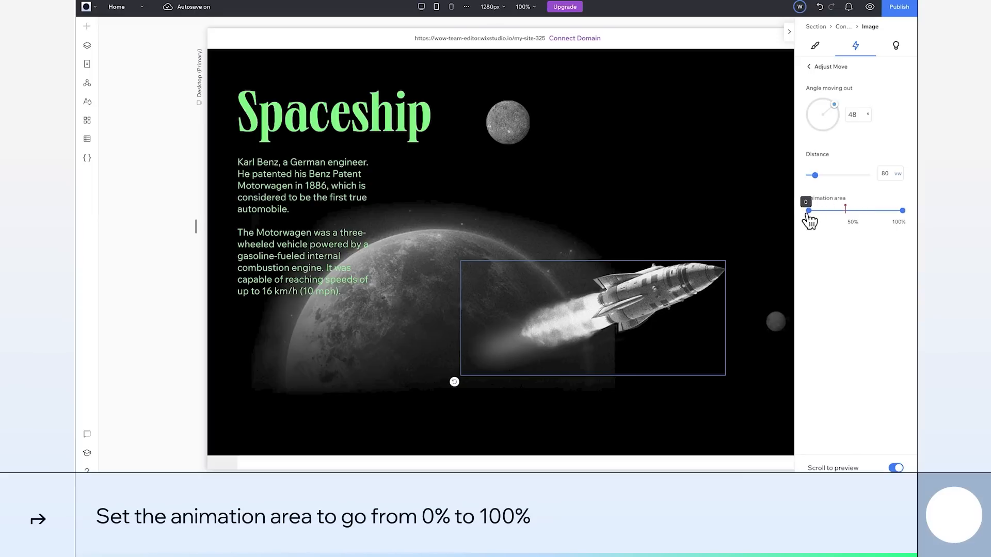
{"action": "left_click_drag", "start_coordinate": [807, 213], "coordinate": [808, 211]}
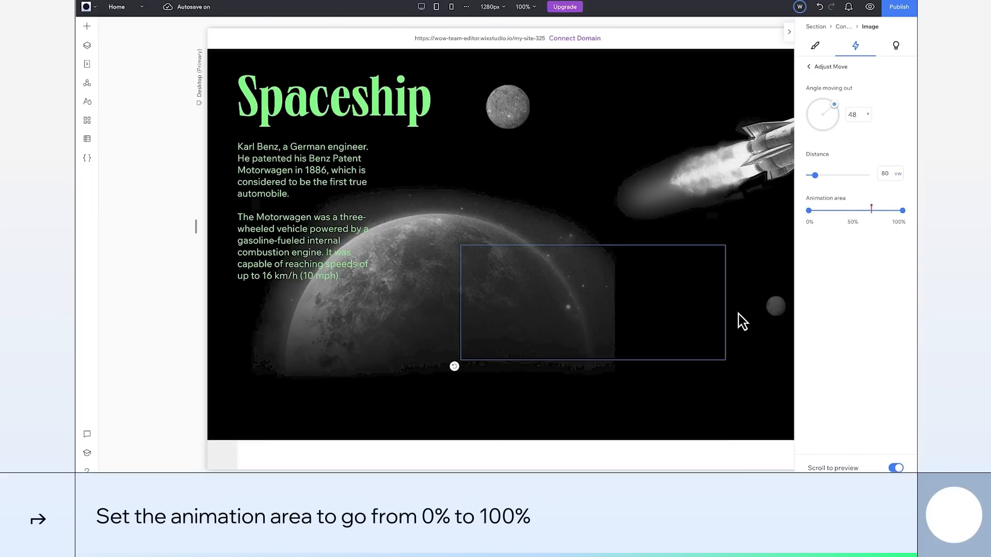
Preview the site on desktop and examine the rocket's movement through the horizontal section, then return to editing.
{"action": "left_click", "coordinate": [870, 7]}
{"action": "scroll", "coordinate": [723, 129], "scroll_direction": "up", "scroll_amount": 4}
{"action": "scroll", "coordinate": [665, 154], "scroll_direction": "down", "scroll_amount": 10}
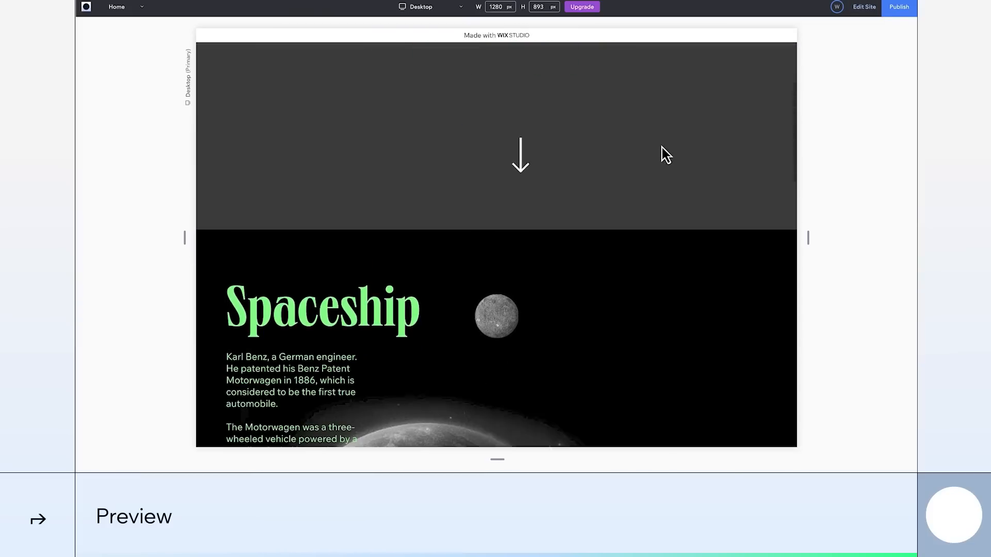
{"action": "scroll", "coordinate": [665, 154], "scroll_direction": "down", "scroll_amount": 8}
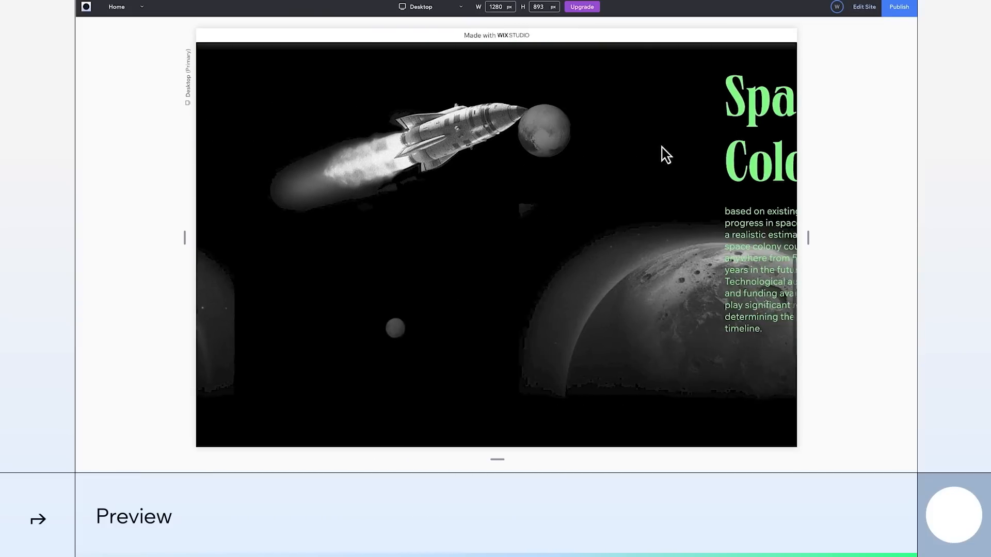
{"action": "scroll", "coordinate": [661, 145], "scroll_direction": "down", "scroll_amount": 2}
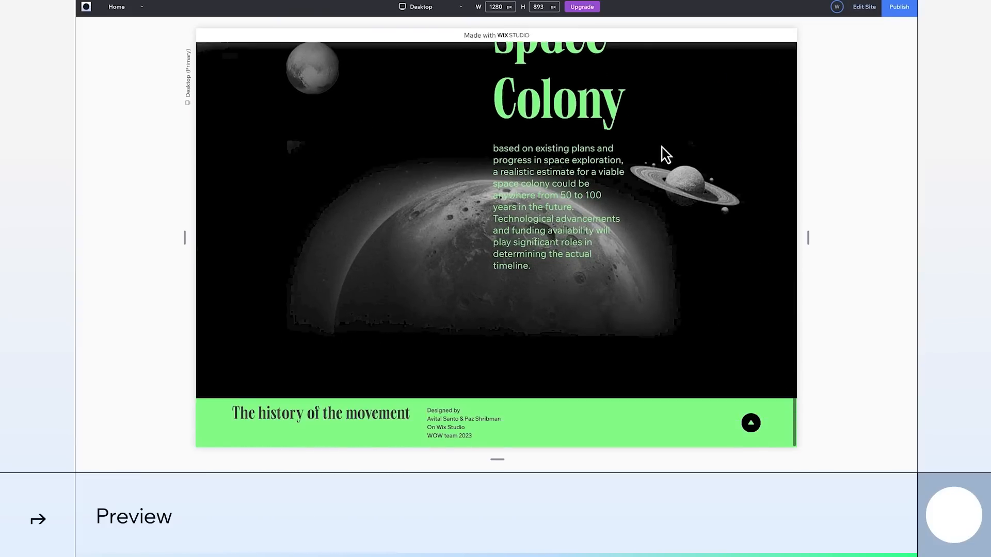
{"action": "scroll", "coordinate": [663, 155], "scroll_direction": "up", "scroll_amount": 5}
{"action": "left_click", "coordinate": [864, 7]}
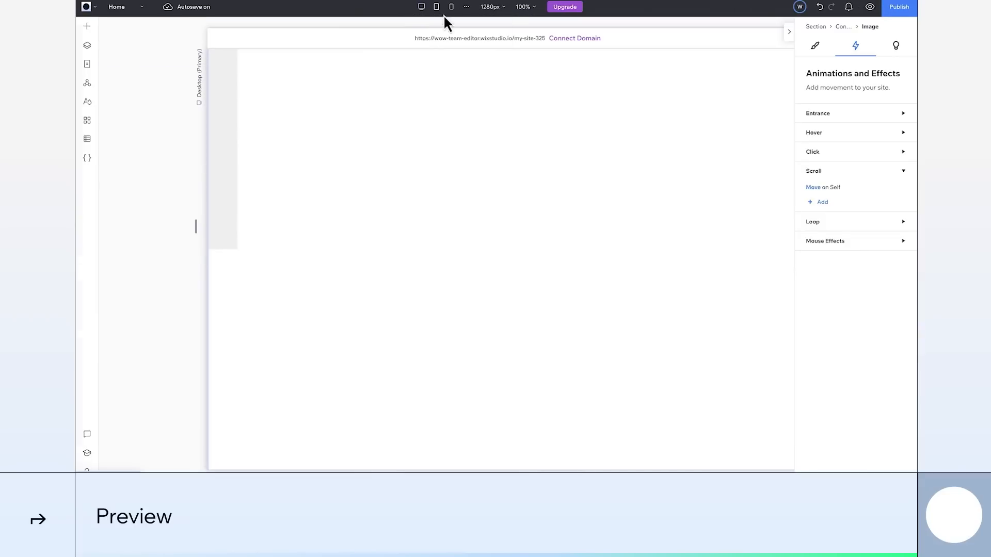
Switch to the mobile breakpoint and preview the horizontal section and rocket movement down to the footer.
{"action": "left_click", "coordinate": [451, 6]}
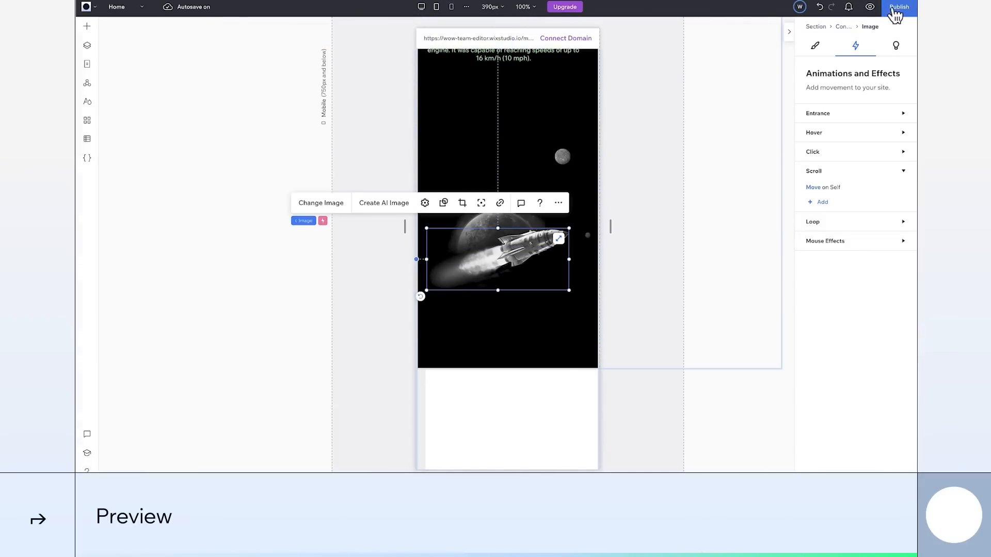
{"action": "left_click", "coordinate": [870, 7]}
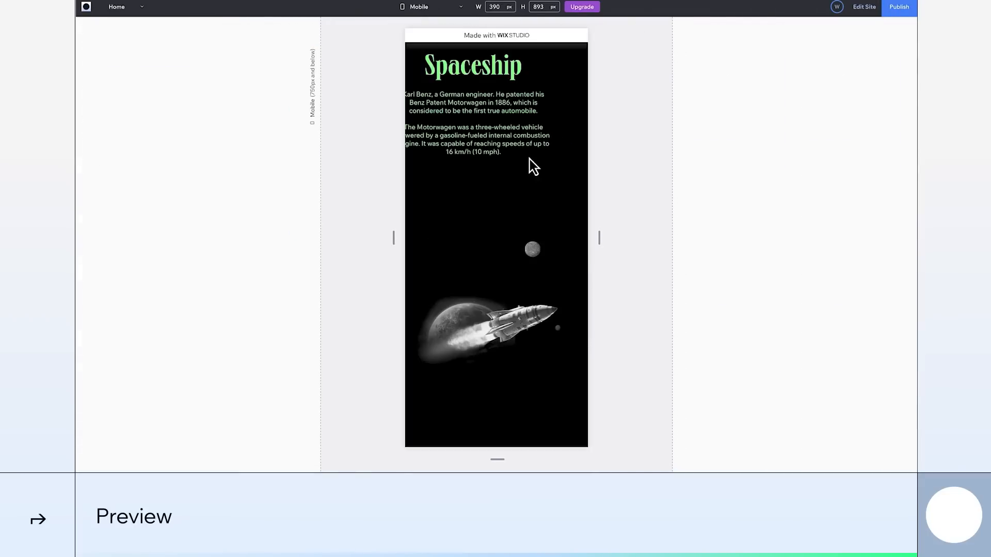
{"action": "scroll", "coordinate": [529, 159], "scroll_direction": "up", "scroll_amount": 4}
{"action": "scroll", "coordinate": [530, 159], "scroll_direction": "down", "scroll_amount": 6}
{"action": "scroll", "coordinate": [529, 159], "scroll_direction": "down", "scroll_amount": 6}
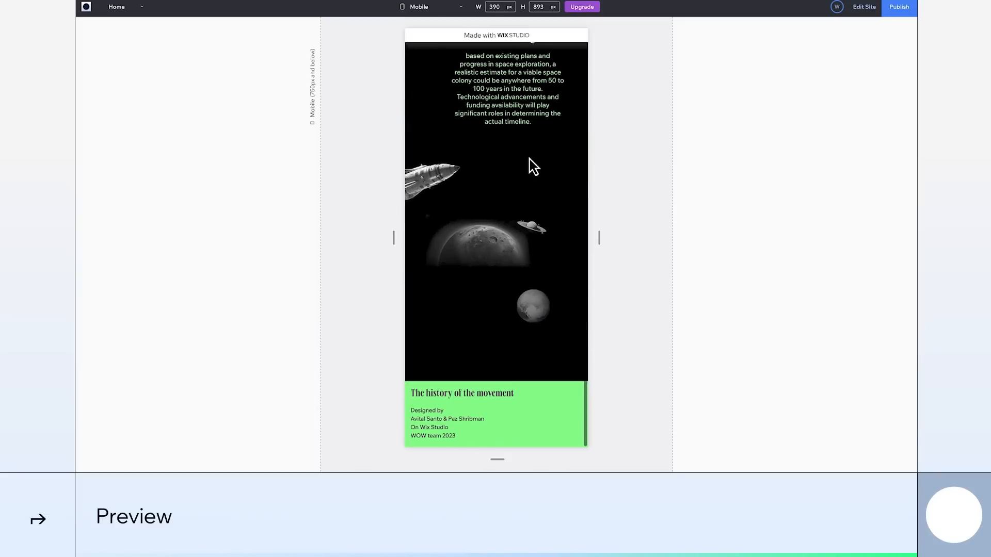